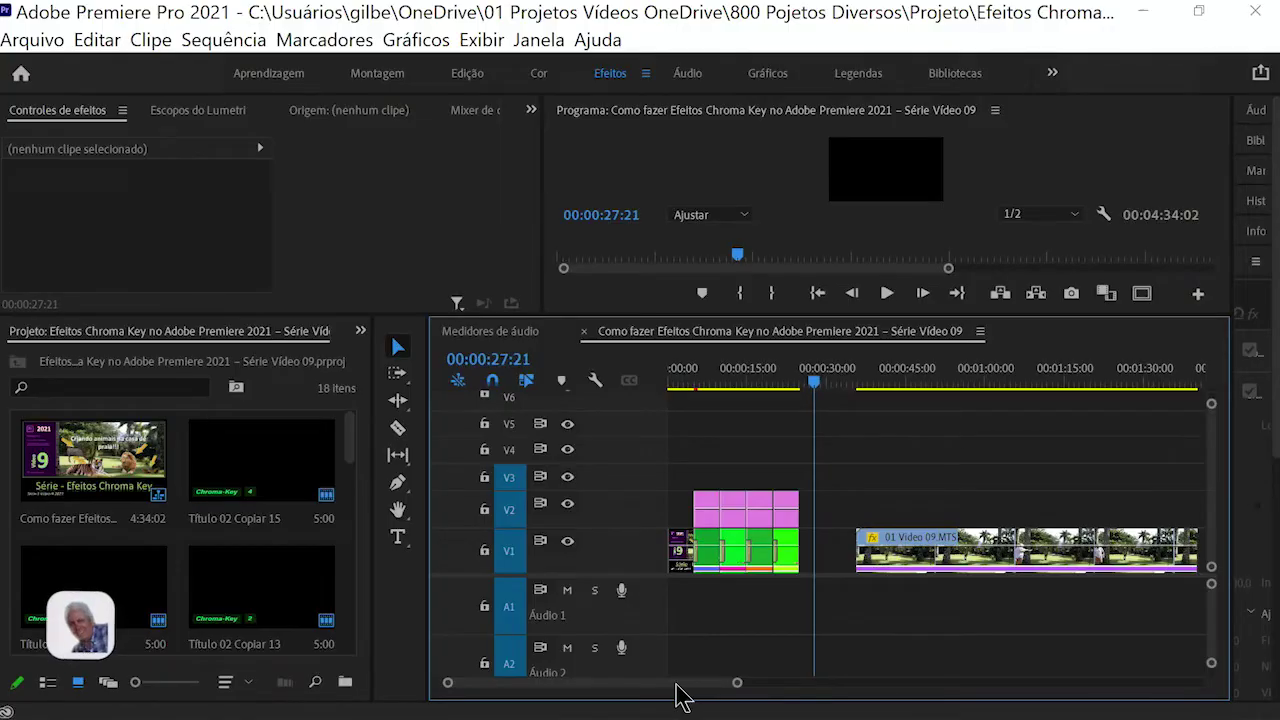
Place the Chicken Chroma clip on V2 above the garden clip, near 1:00.
left_click_drag(676, 693, 691, 693)
scroll(357, 480, "down", 2)
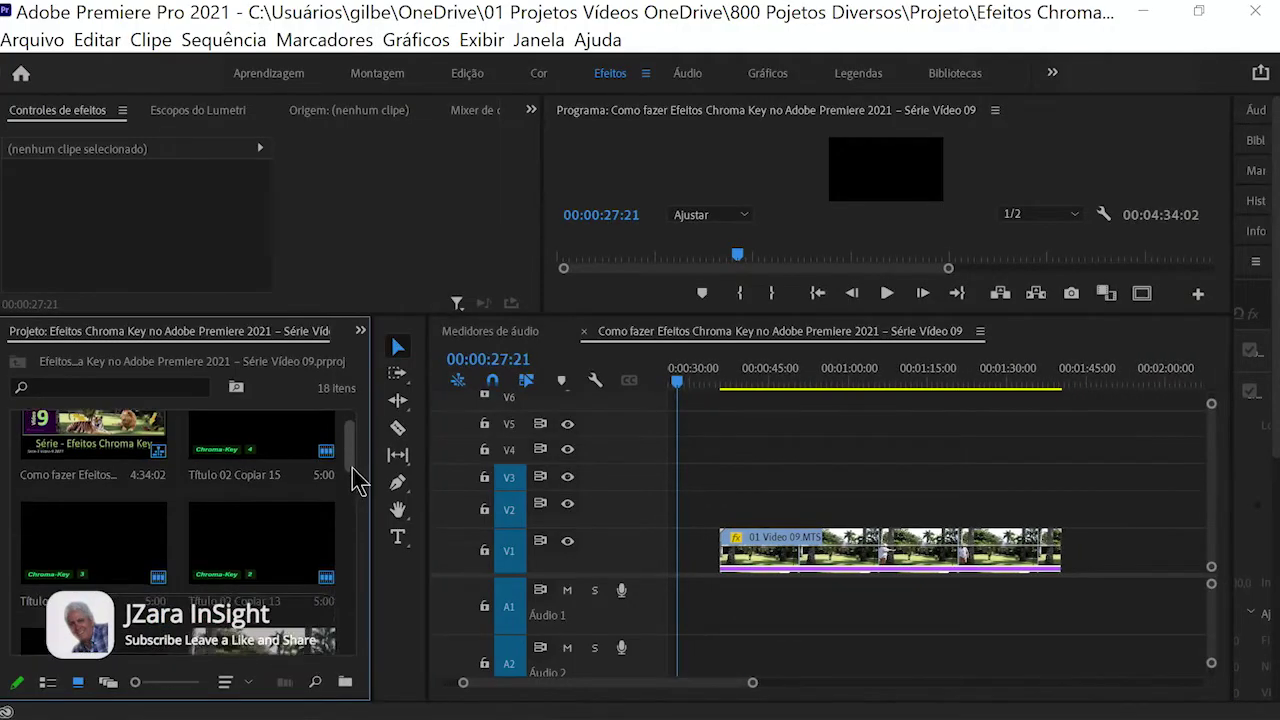
scroll(357, 480, "down", 5)
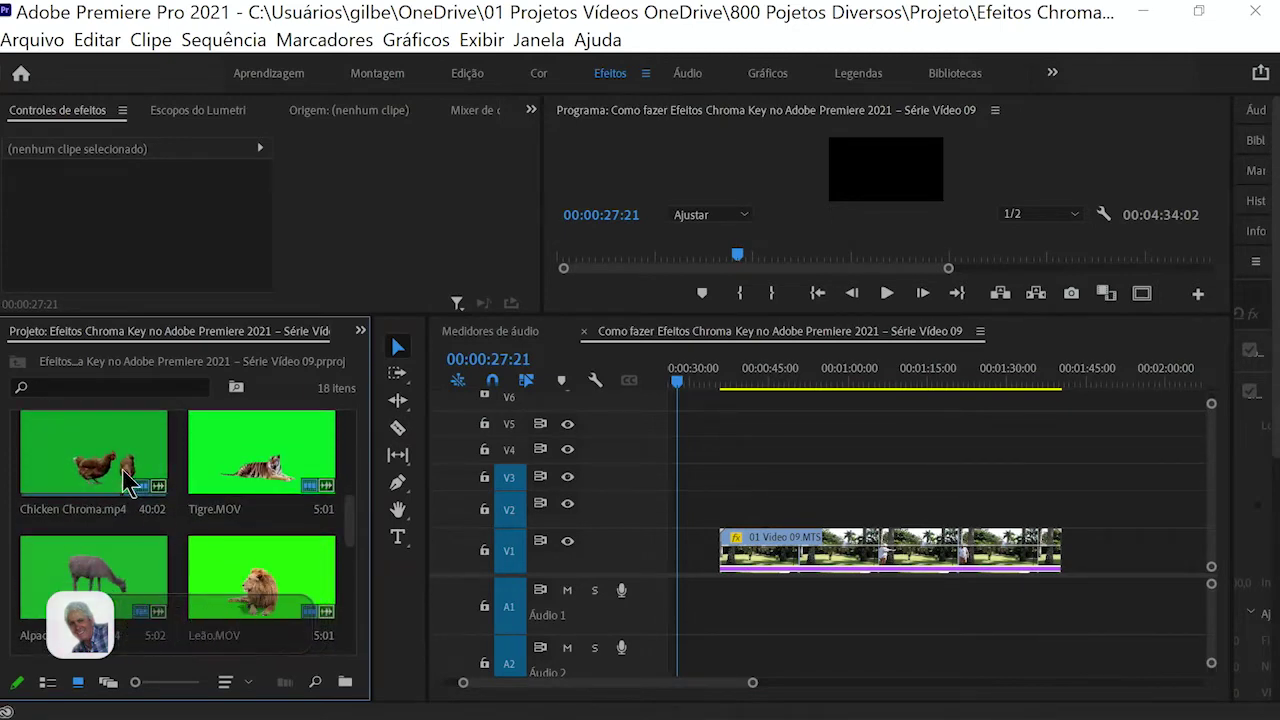
left_click(150, 466)
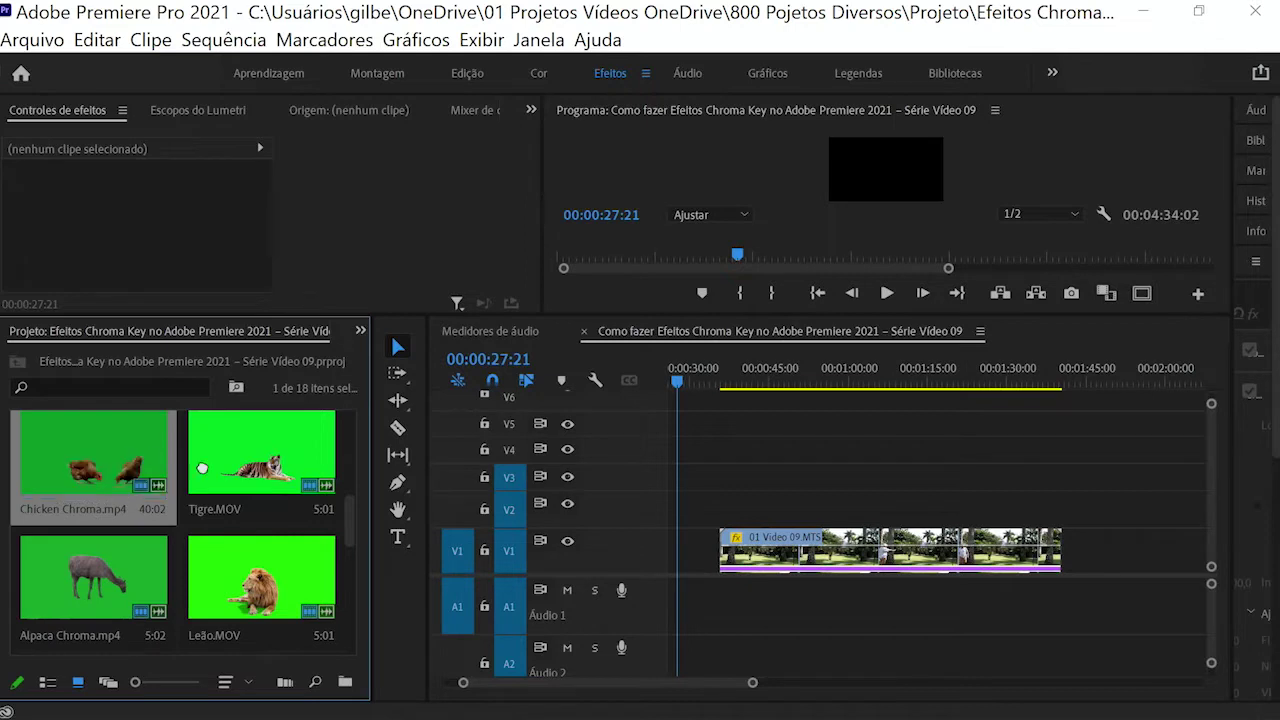
left_click_drag(202, 468, 856, 510)
Stack Tigre.MOV, Alpaca Chroma and Leão.MOV on V3–V5, then switch to the Edição workspace.
left_click(283, 470)
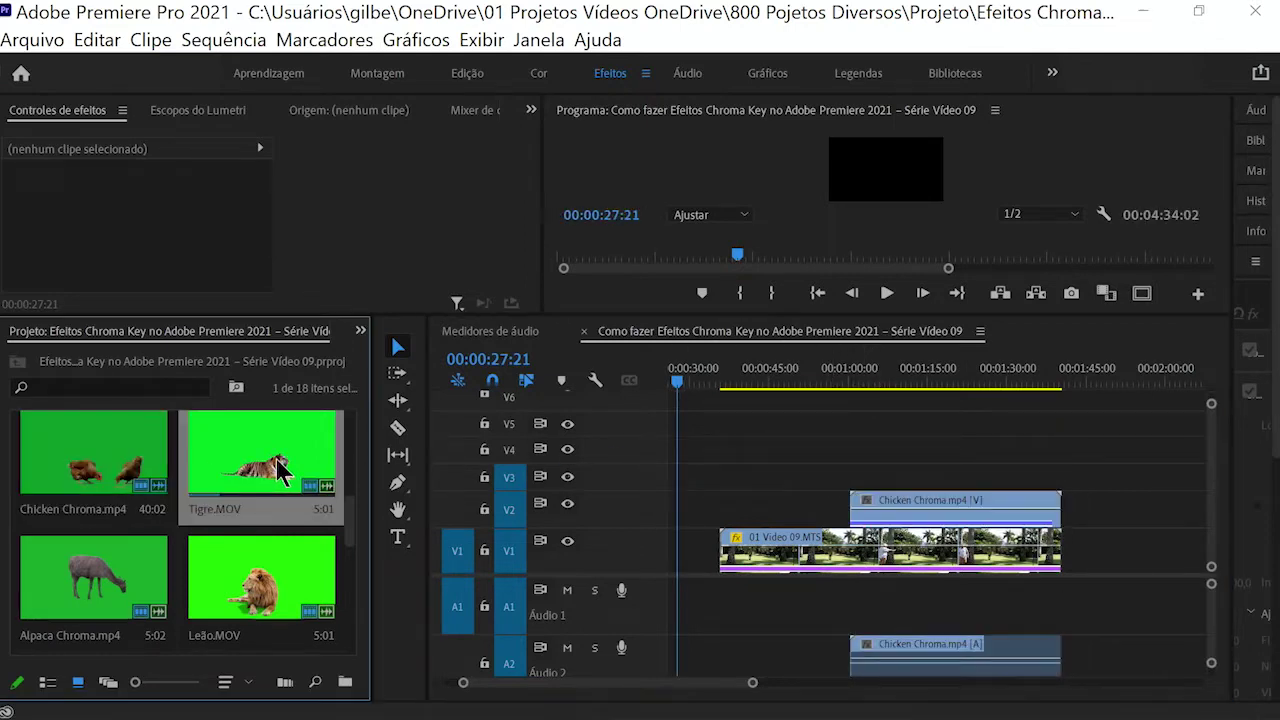
left_click_drag(283, 470, 820, 478)
left_click_drag(128, 580, 773, 455)
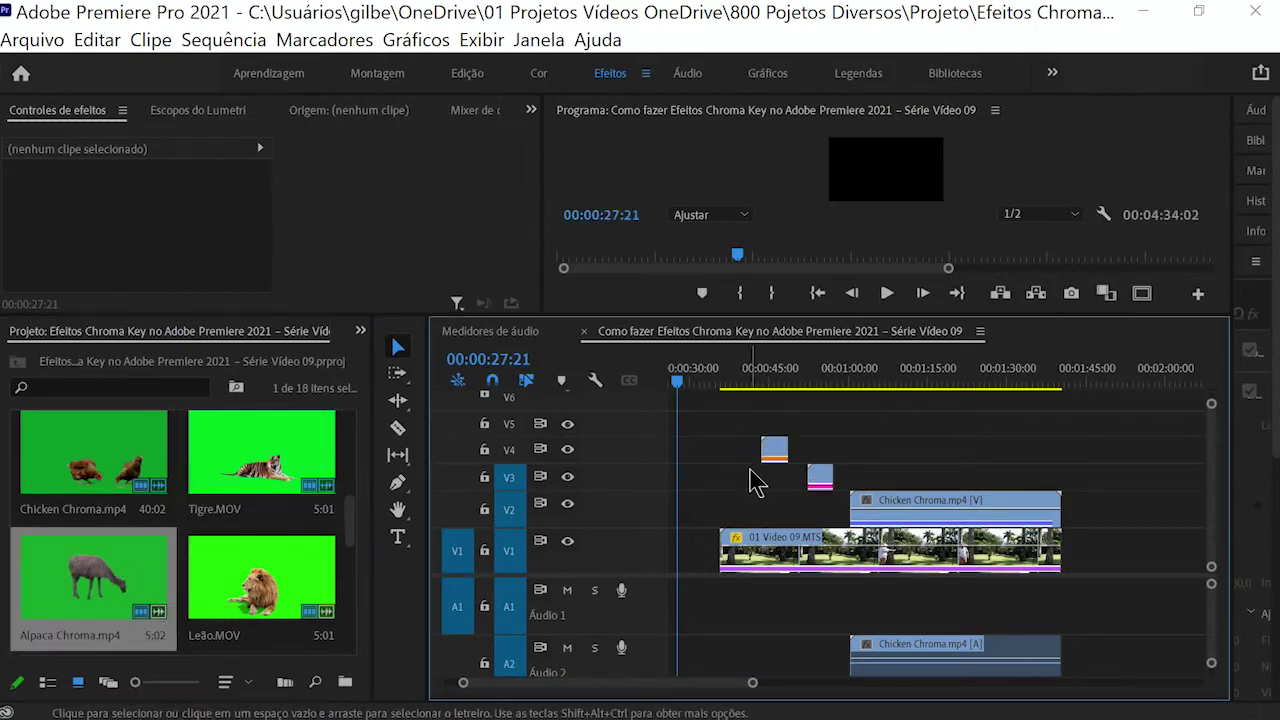
left_click_drag(261, 577, 720, 423)
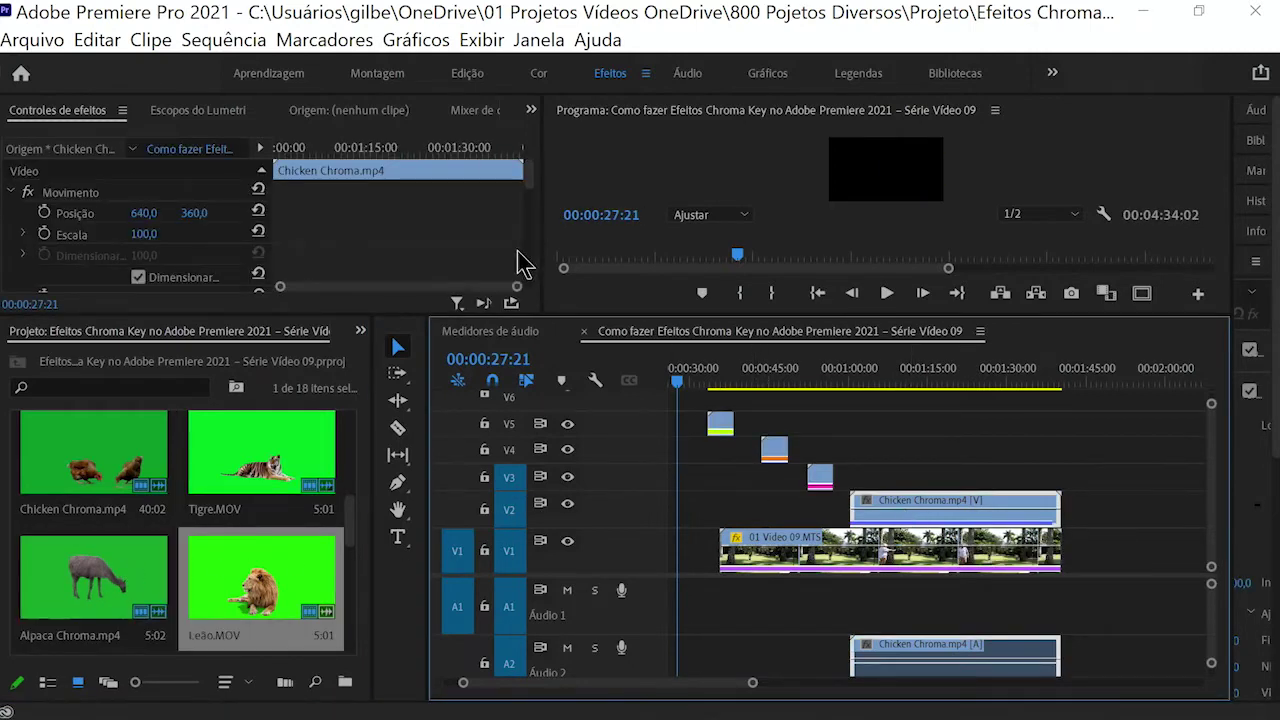
left_click(468, 74)
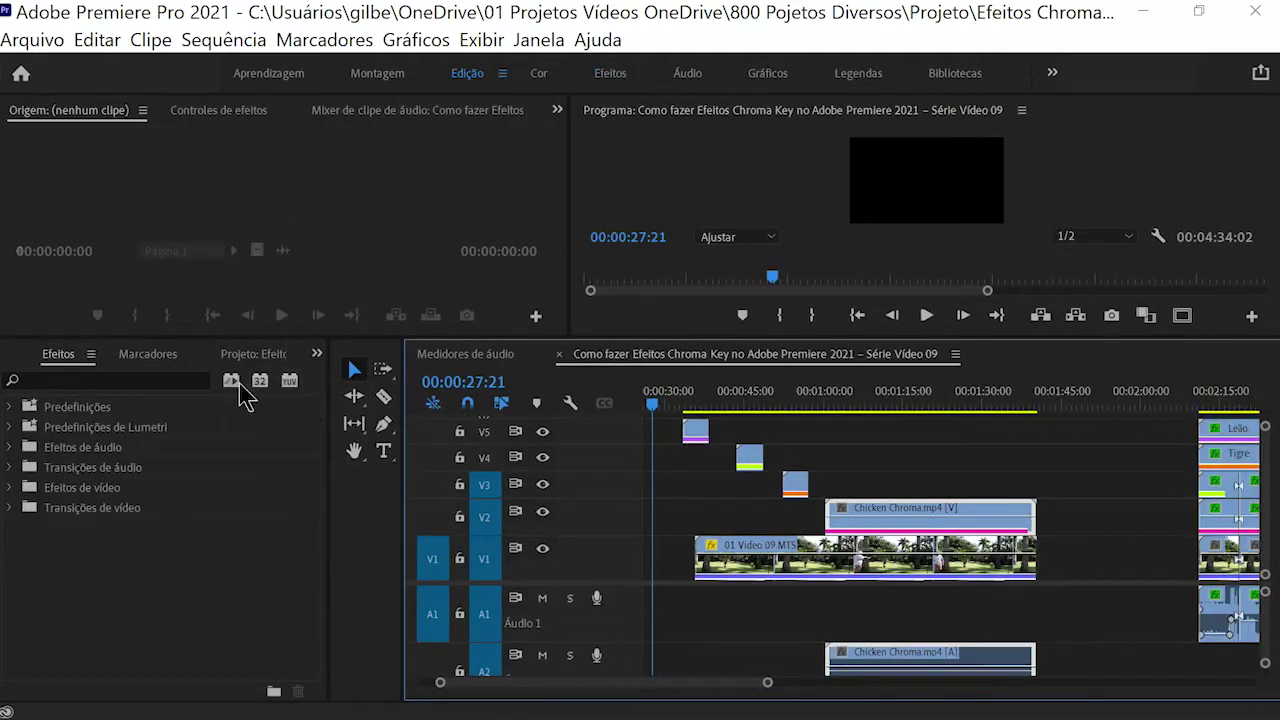
Search effects for 'ultra' and apply Ultra Key to the tiger, alpaca and lion clips.
left_click(157, 379)
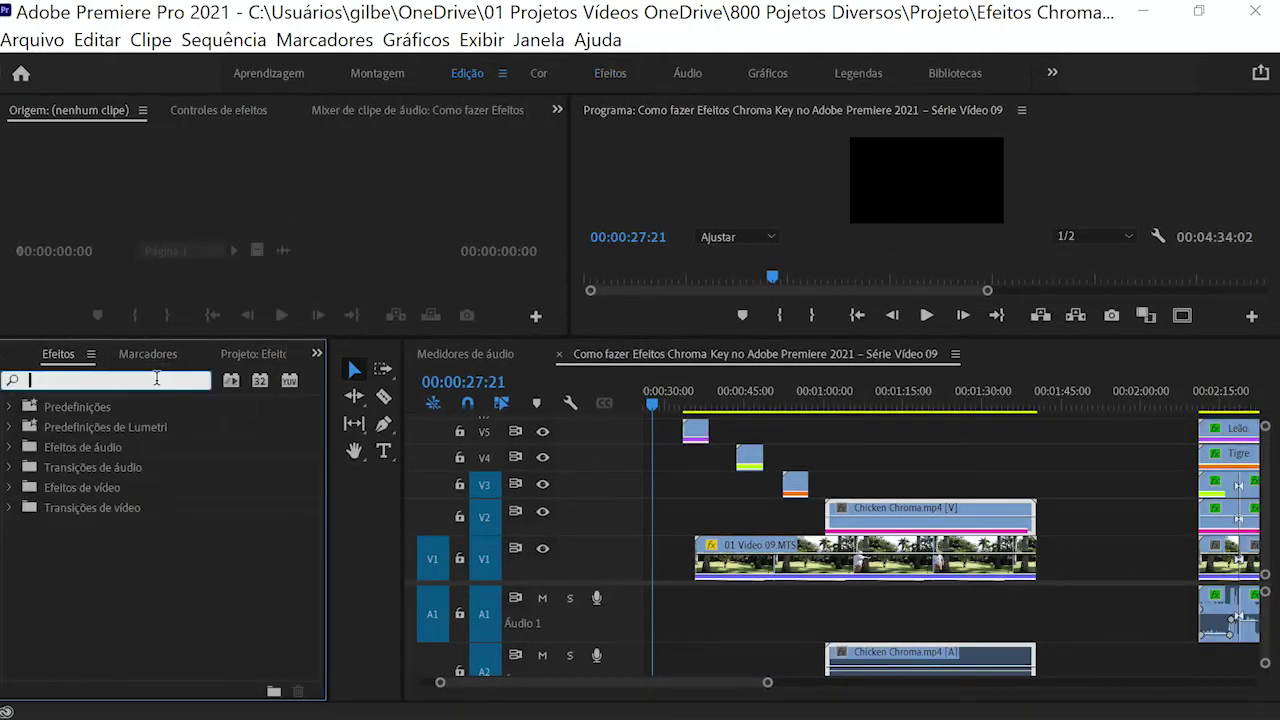
type("ultra")
left_click(74, 530)
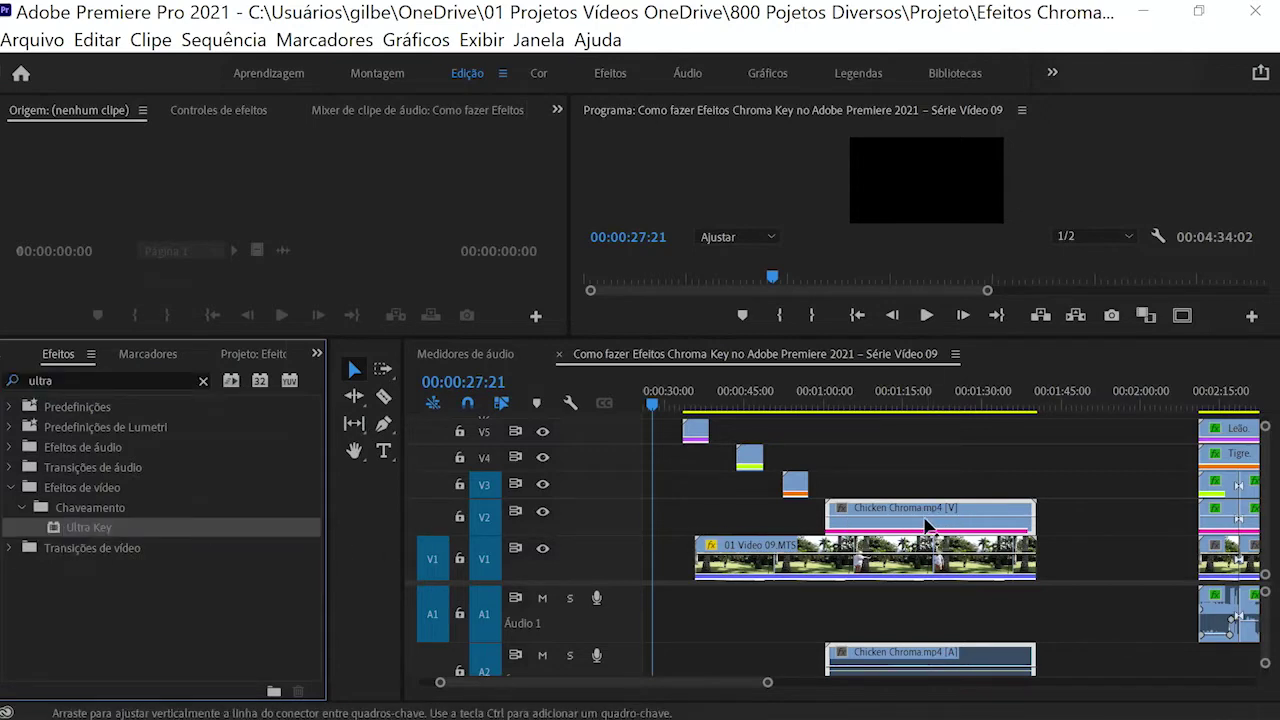
left_click_drag(95, 540, 800, 490)
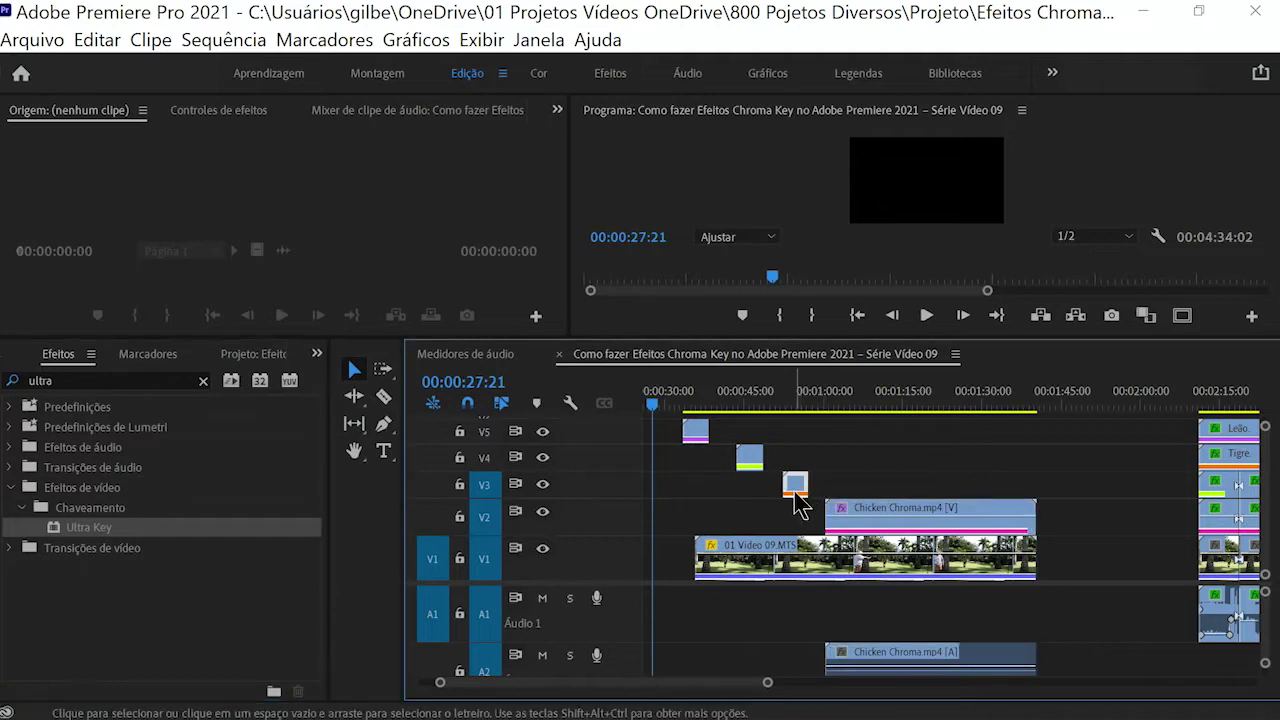
left_click(749, 458)
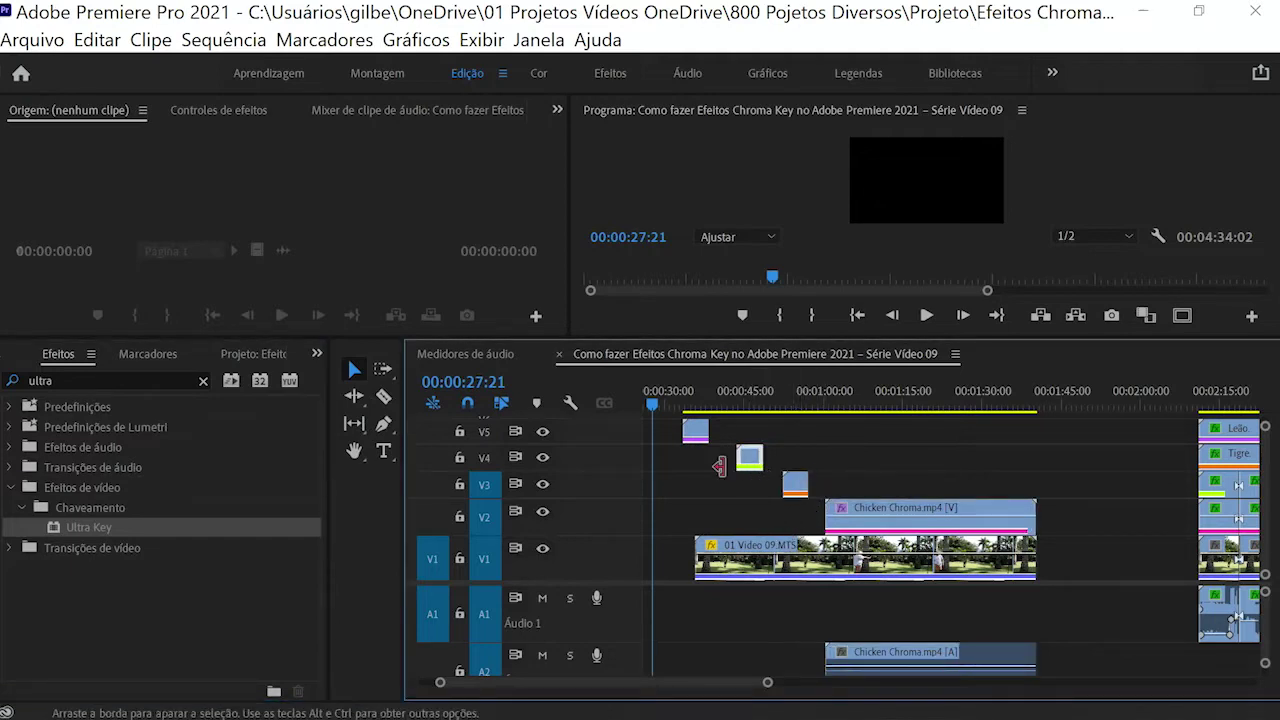
left_click(70, 530)
left_click_drag(75, 540, 693, 431)
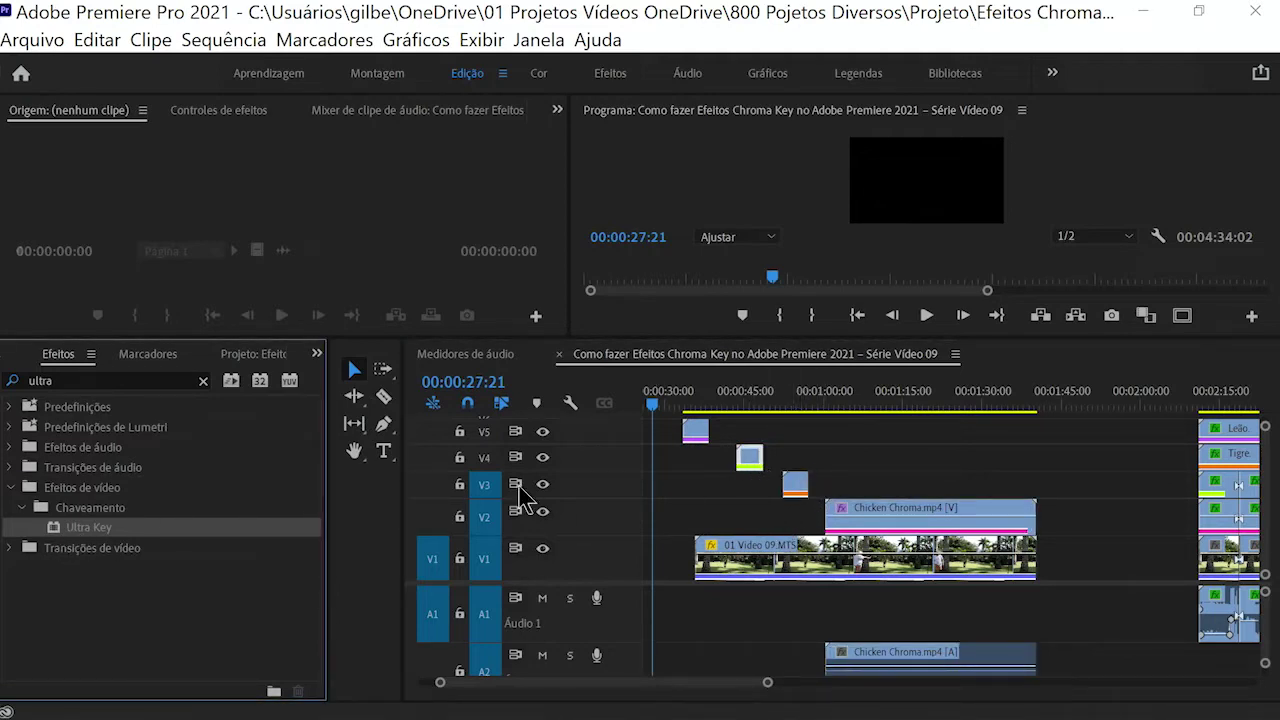
Scrub to 1:16:29 and select Chicken Chroma in the Efeitos workspace.
left_click(693, 431)
left_click(694, 404)
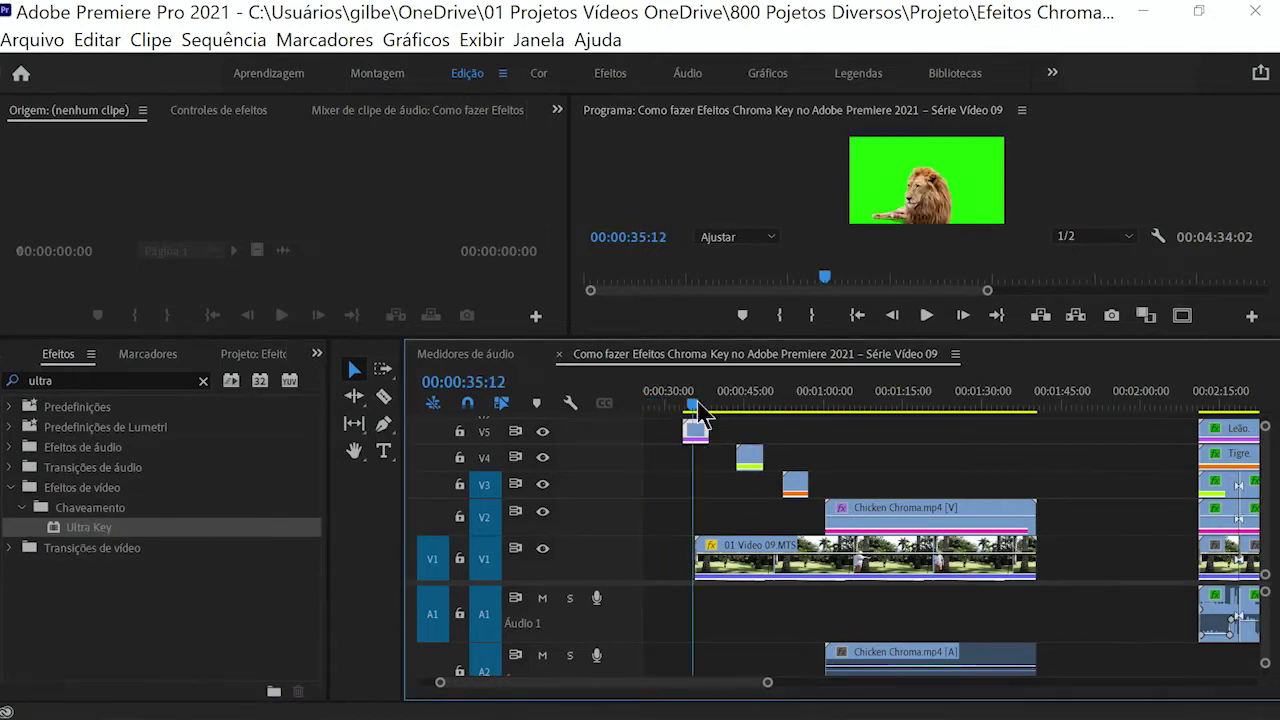
left_click_drag(698, 412, 913, 405)
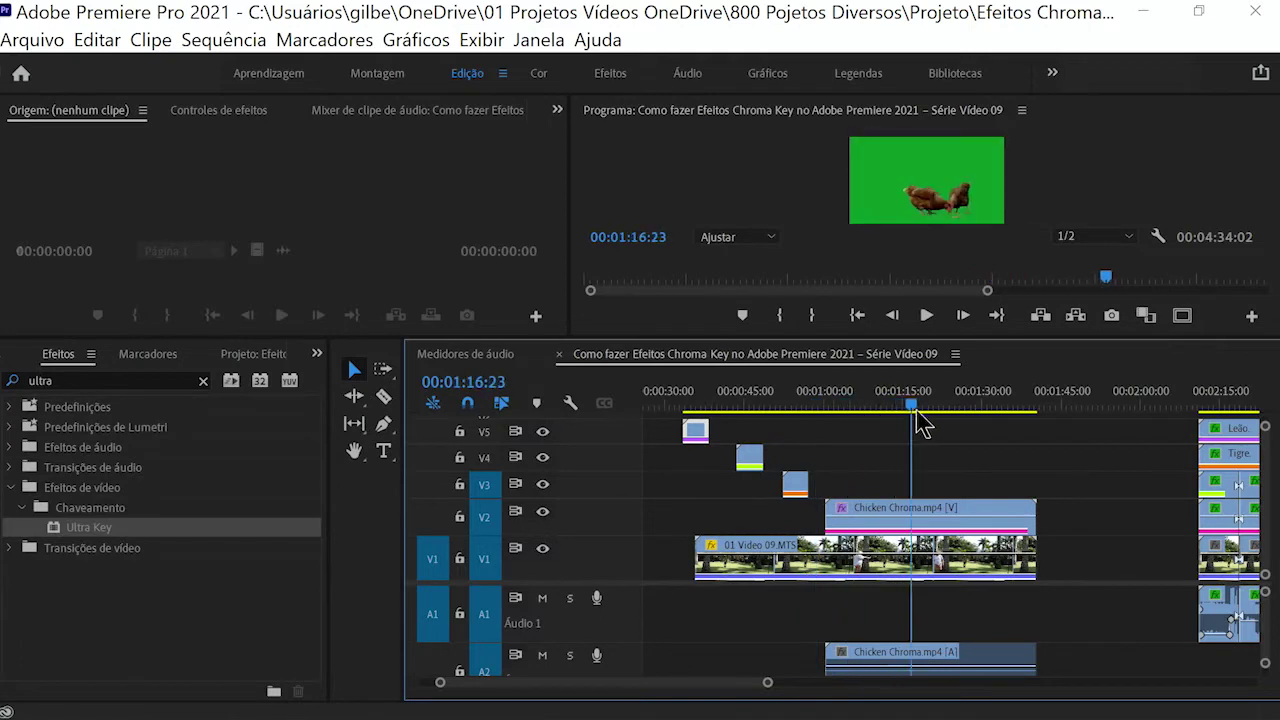
left_click(957, 517)
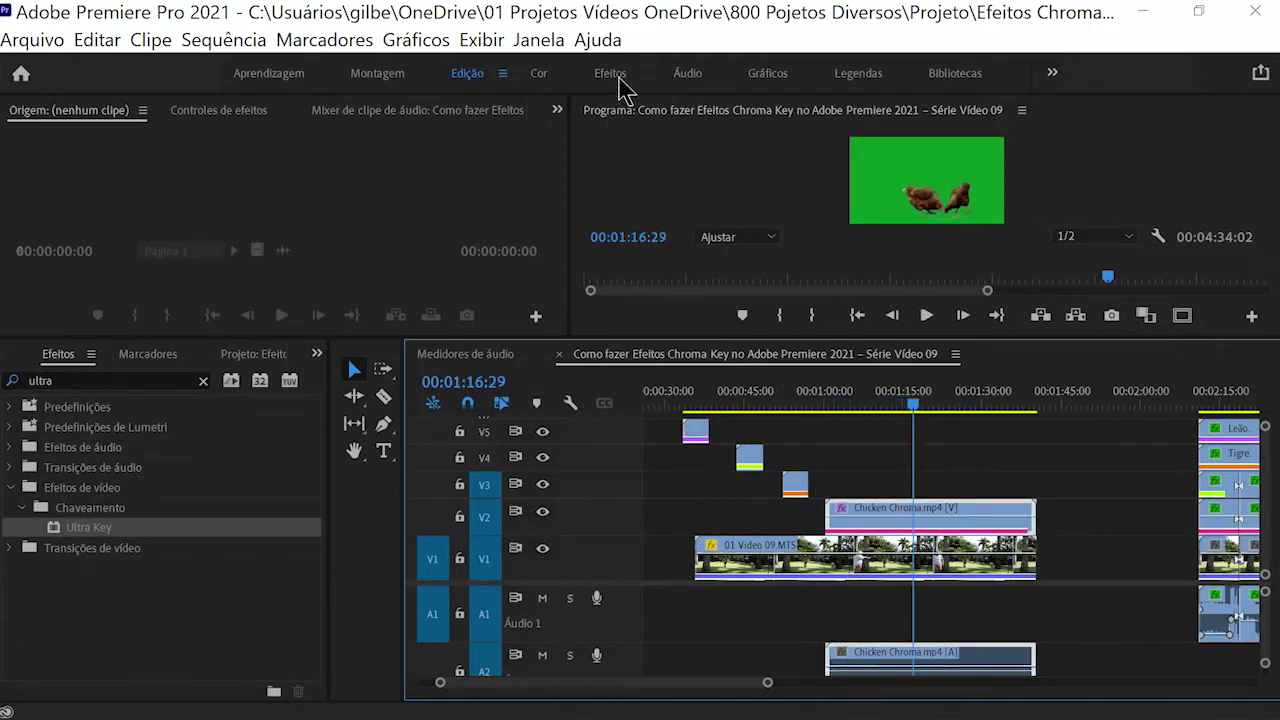
left_click(618, 84)
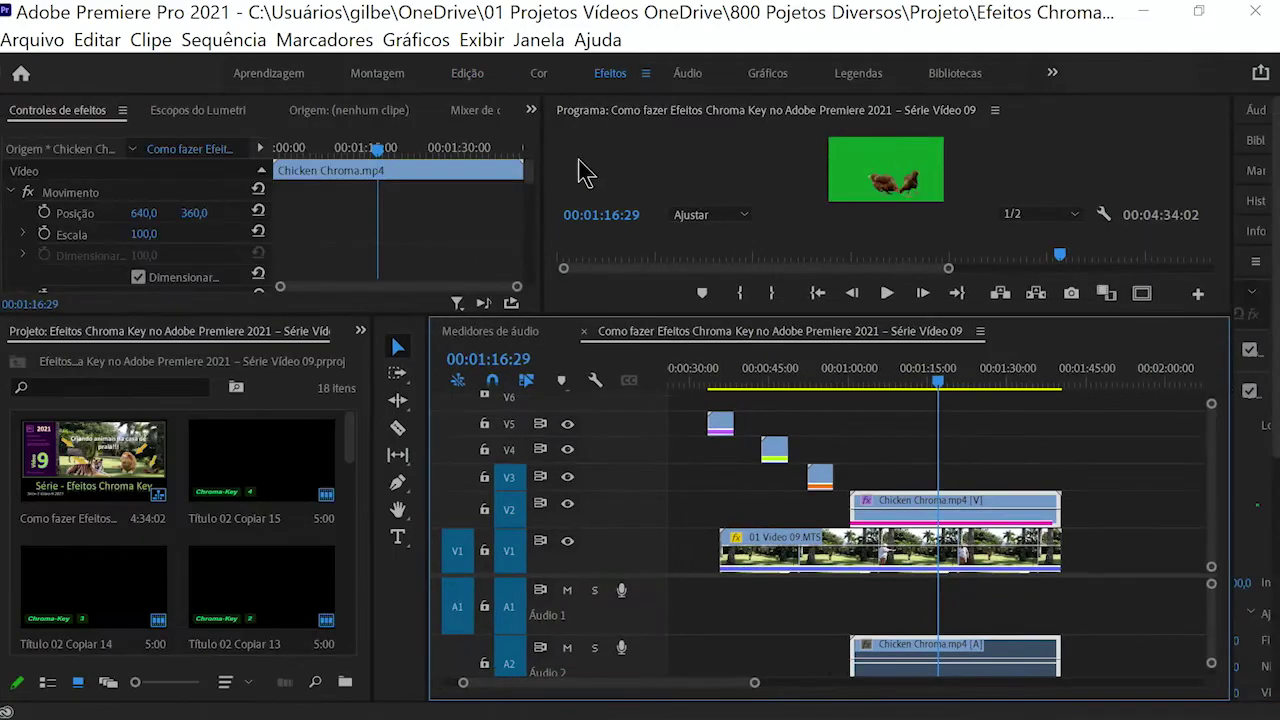
Sample the green backdrop to key out the background behind the chickens.
left_click_drag(530, 197, 524, 243)
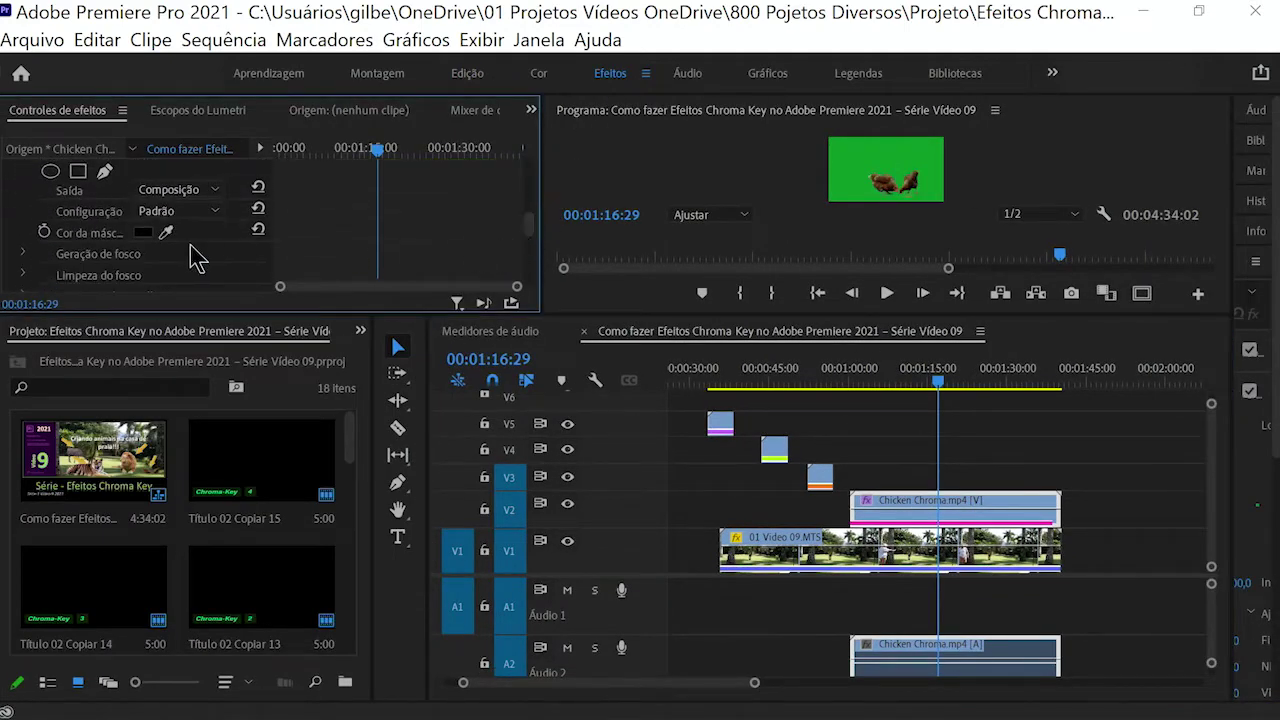
left_click(166, 232)
left_click(877, 167)
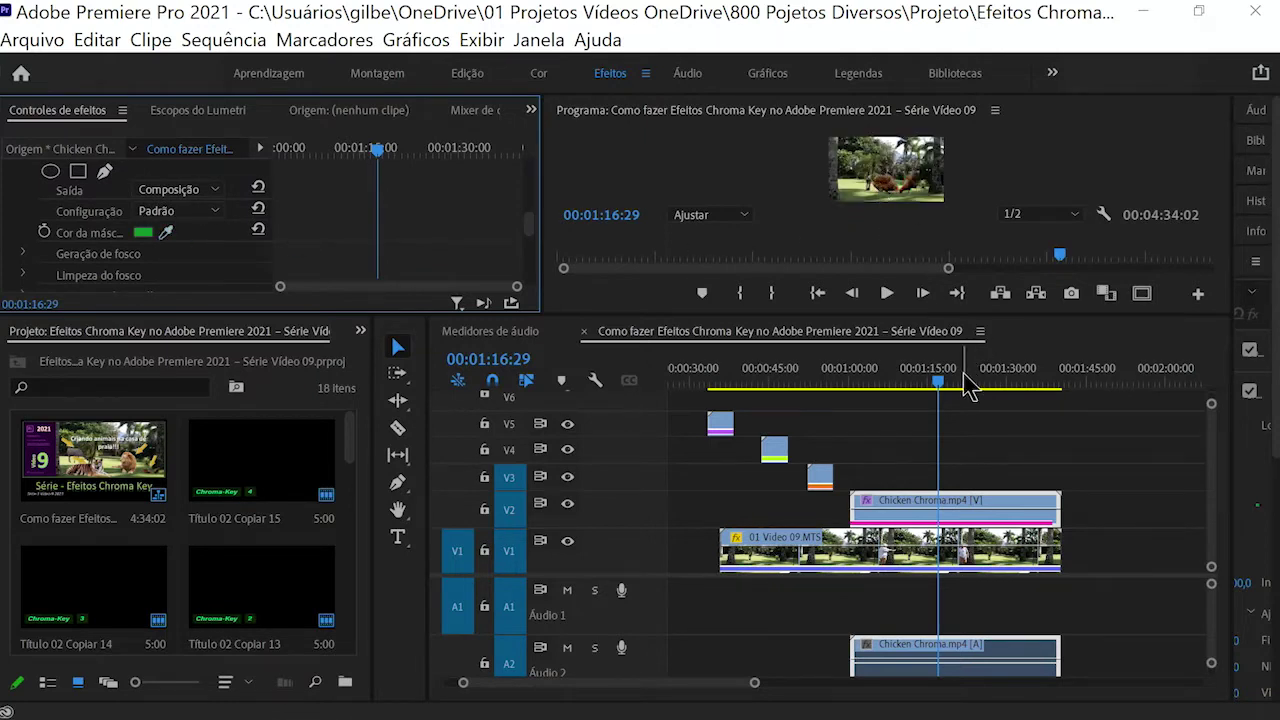
Select the alpaca and lion clips and key out the green behind the lion.
left_click_drag(941, 385, 817, 380)
left_click_drag(529, 200, 529, 243)
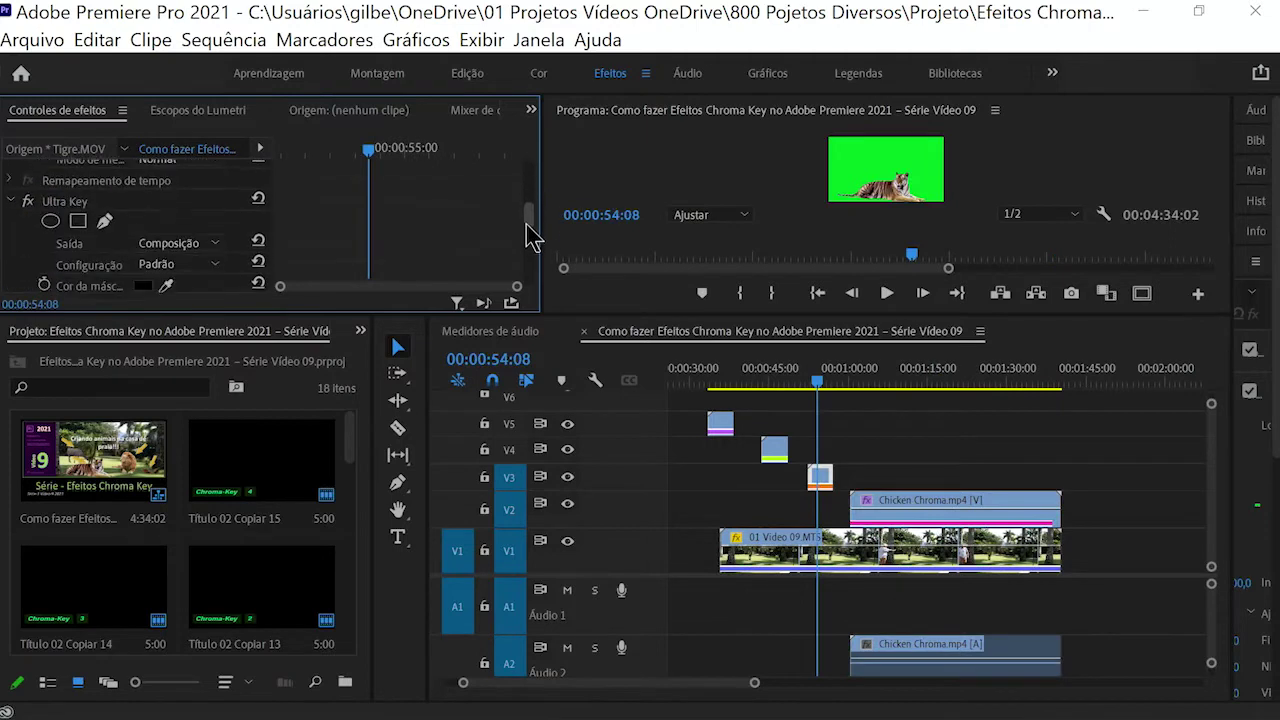
left_click(774, 380)
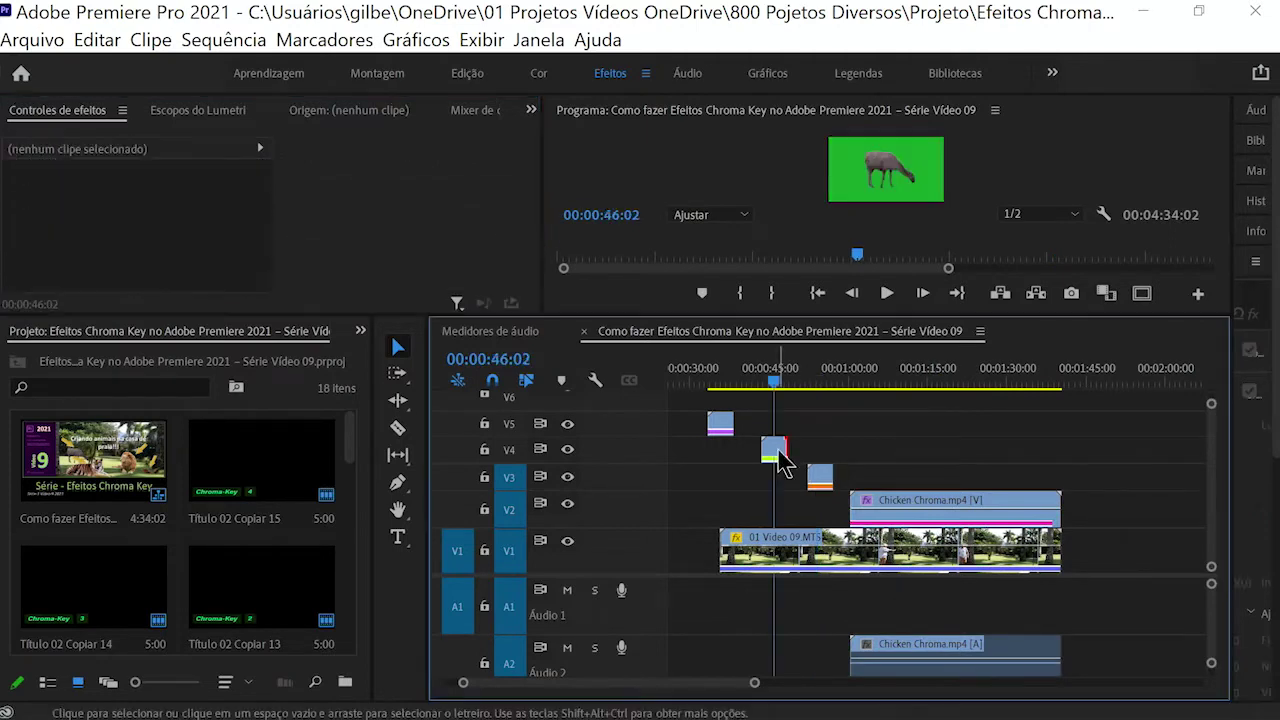
left_click(776, 451)
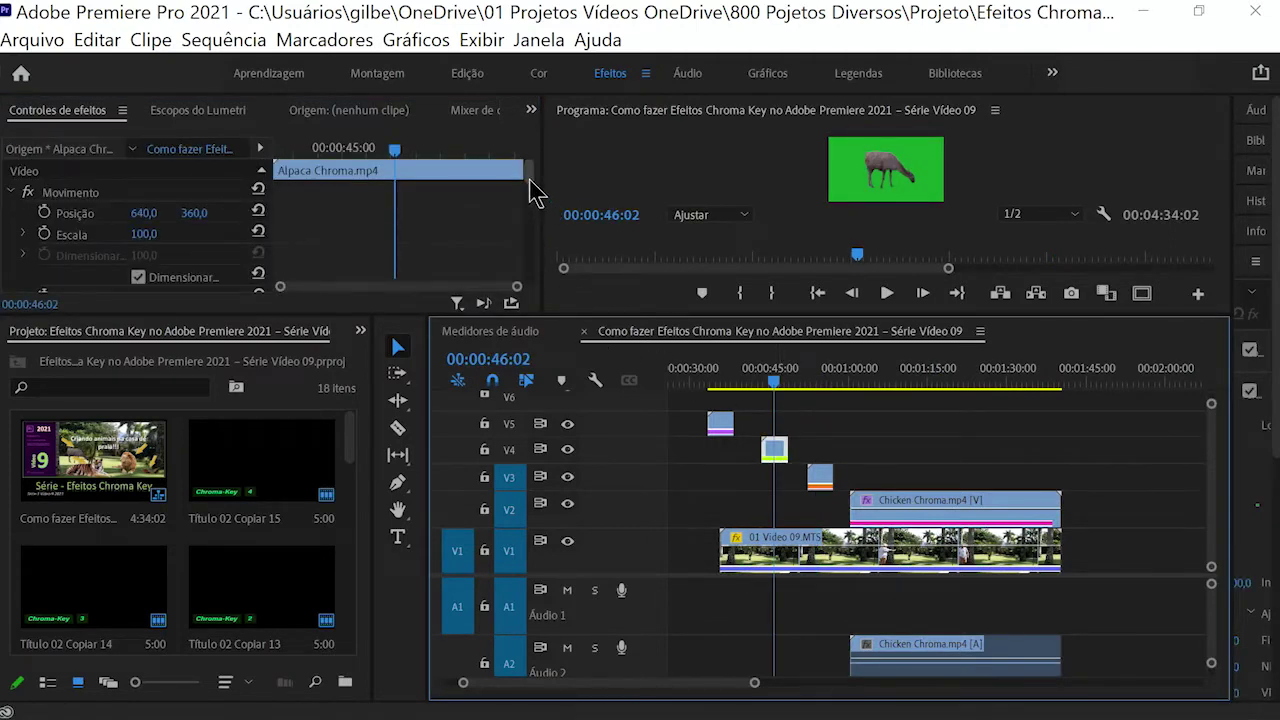
left_click(724, 424)
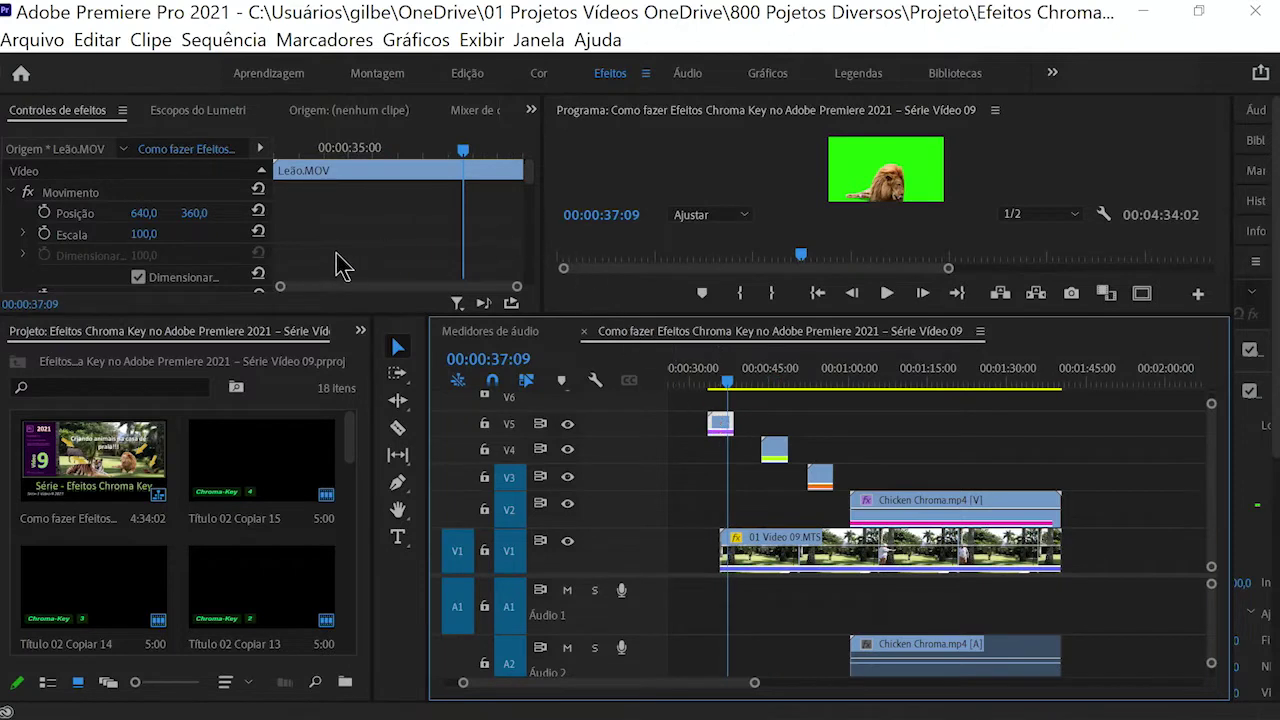
left_click_drag(531, 177, 537, 220)
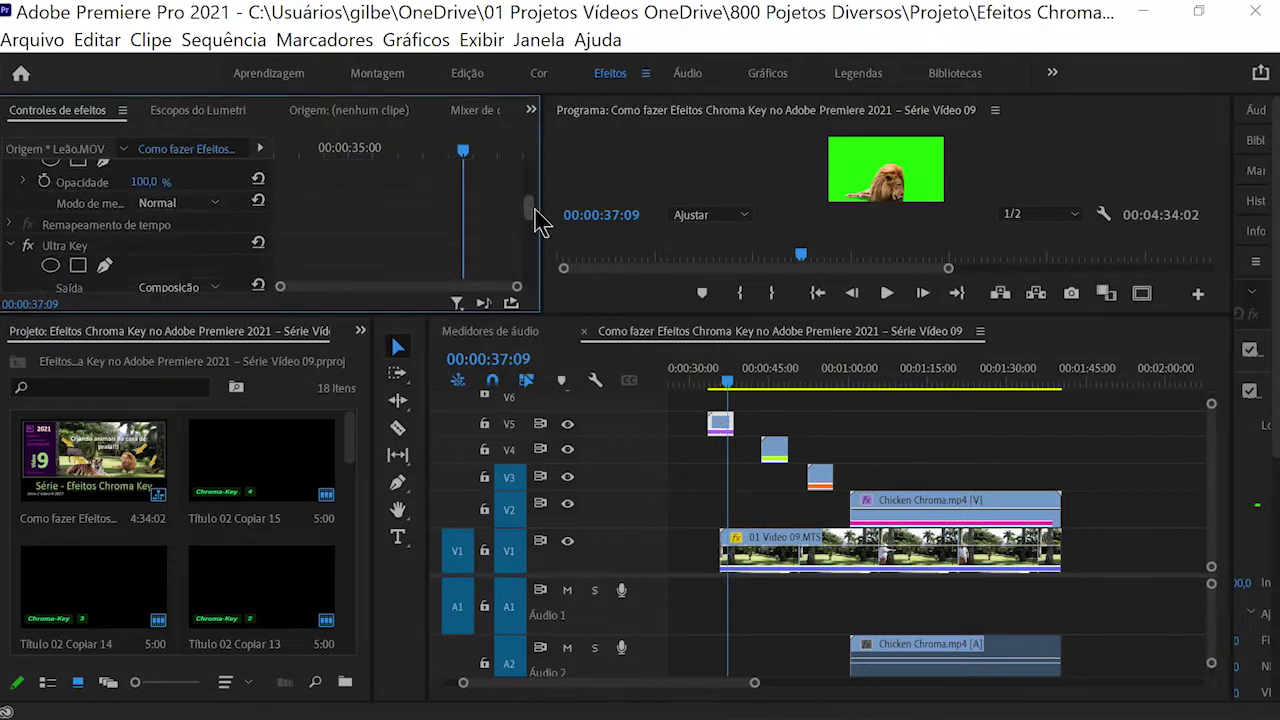
scroll(170, 238, "down", 2)
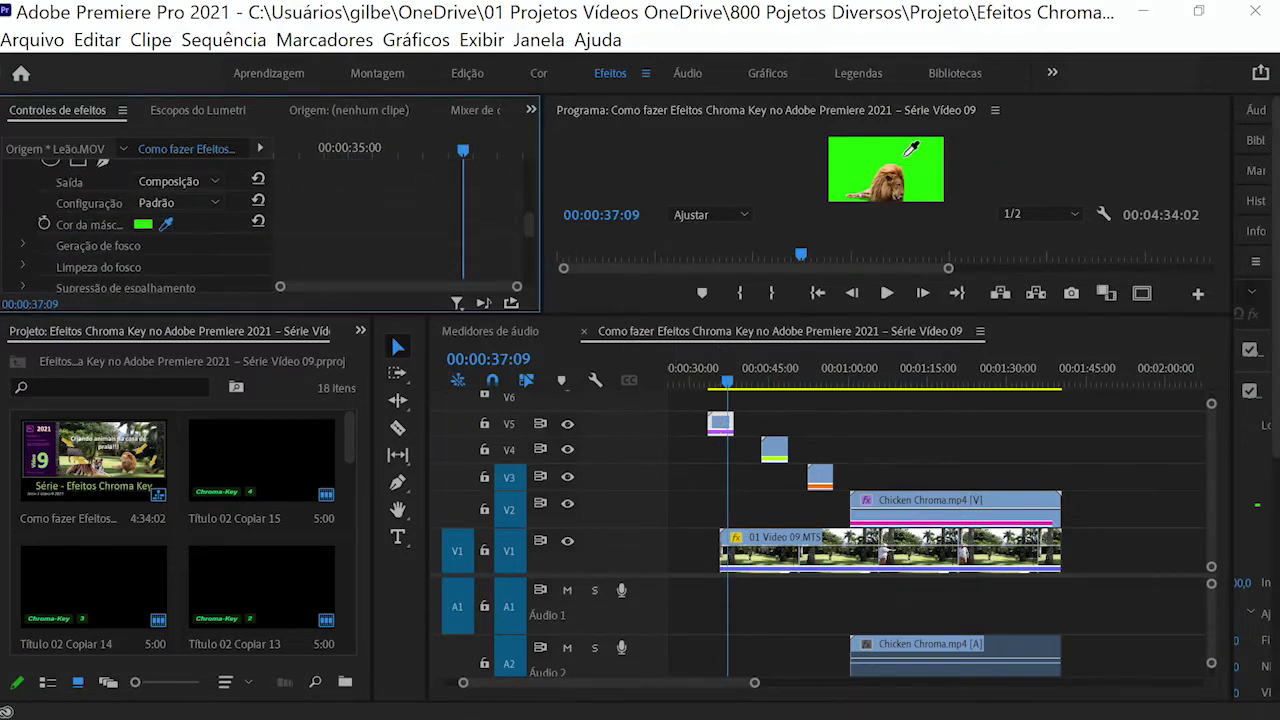
left_click(907, 156)
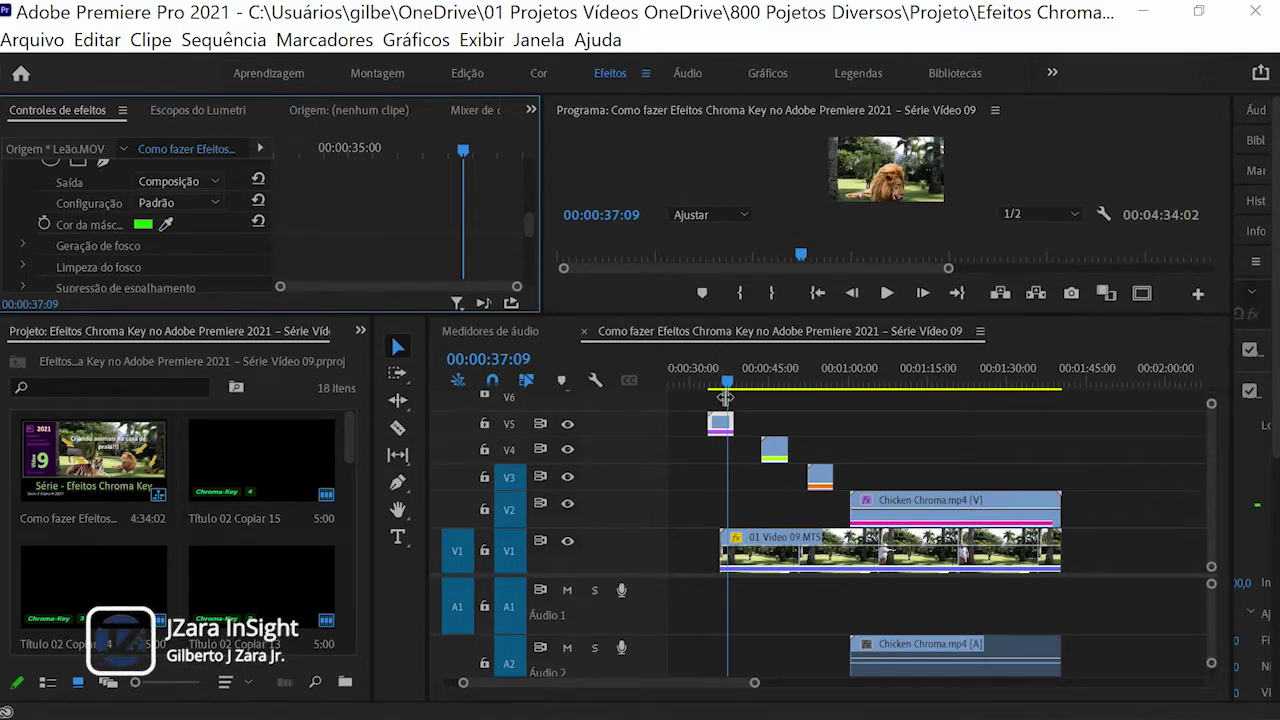
mouse_move(729, 390)
left_mouse_down()
mouse_move(826, 392)
mouse_move(957, 423)
left_mouse_up()
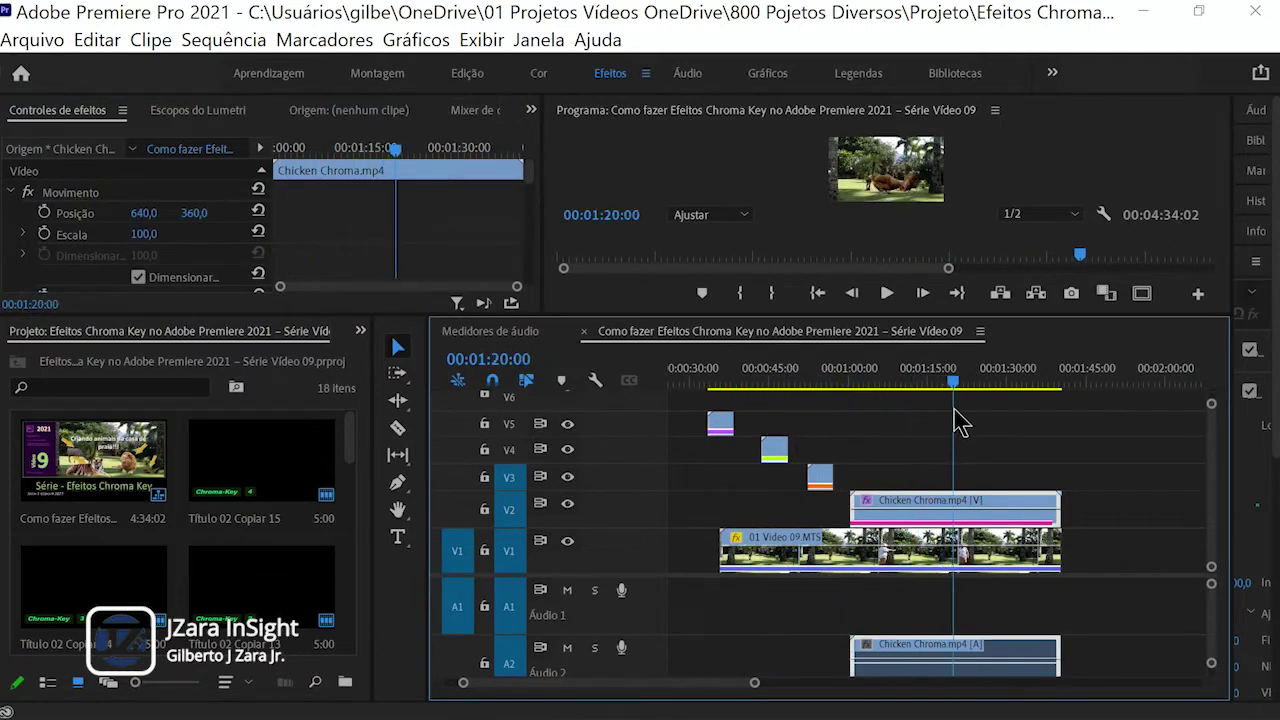
Scale the Chicken Chroma hens down to about 36% and move them to the lower right.
left_click(1012, 510)
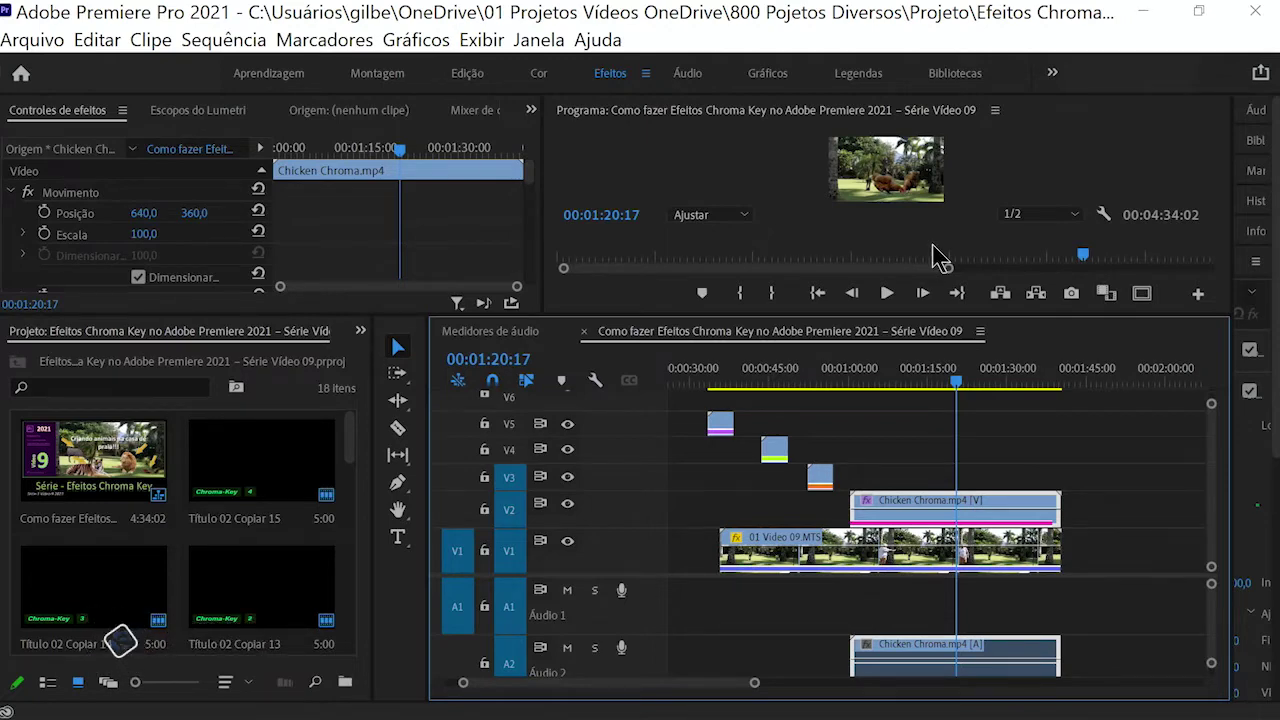
key("grave")
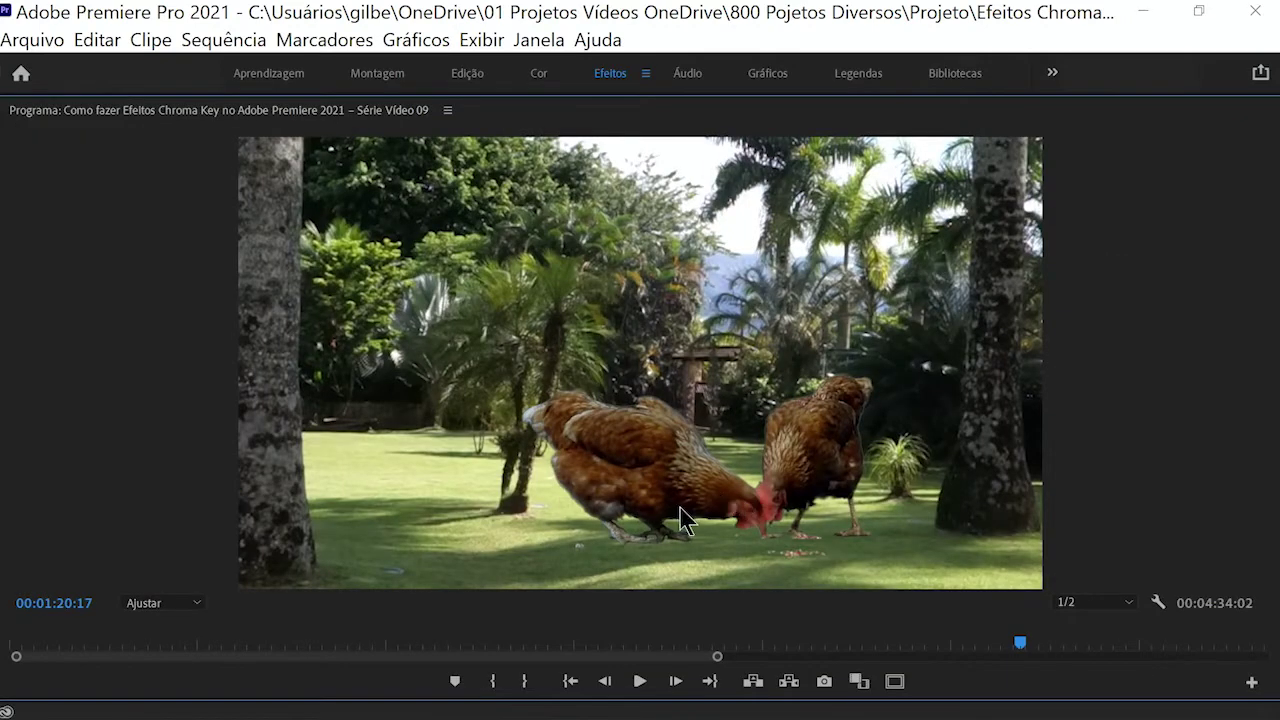
left_click(697, 520)
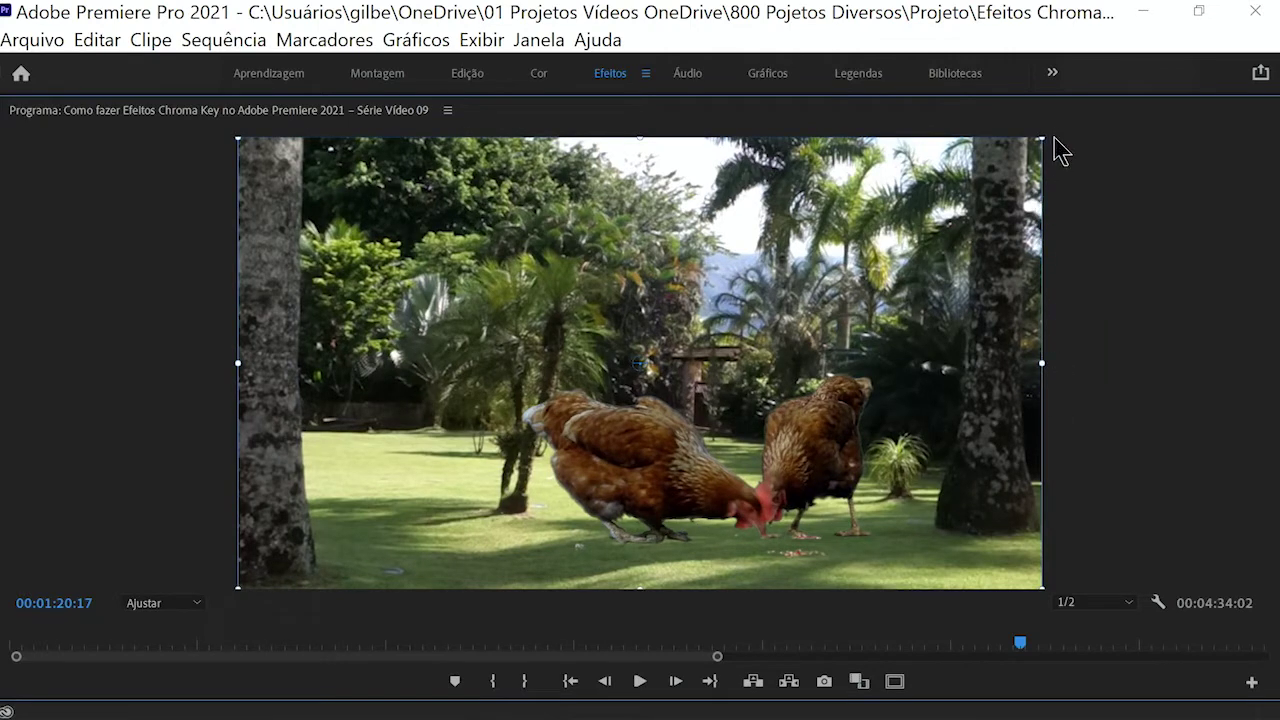
left_click_drag(1043, 139, 884, 290)
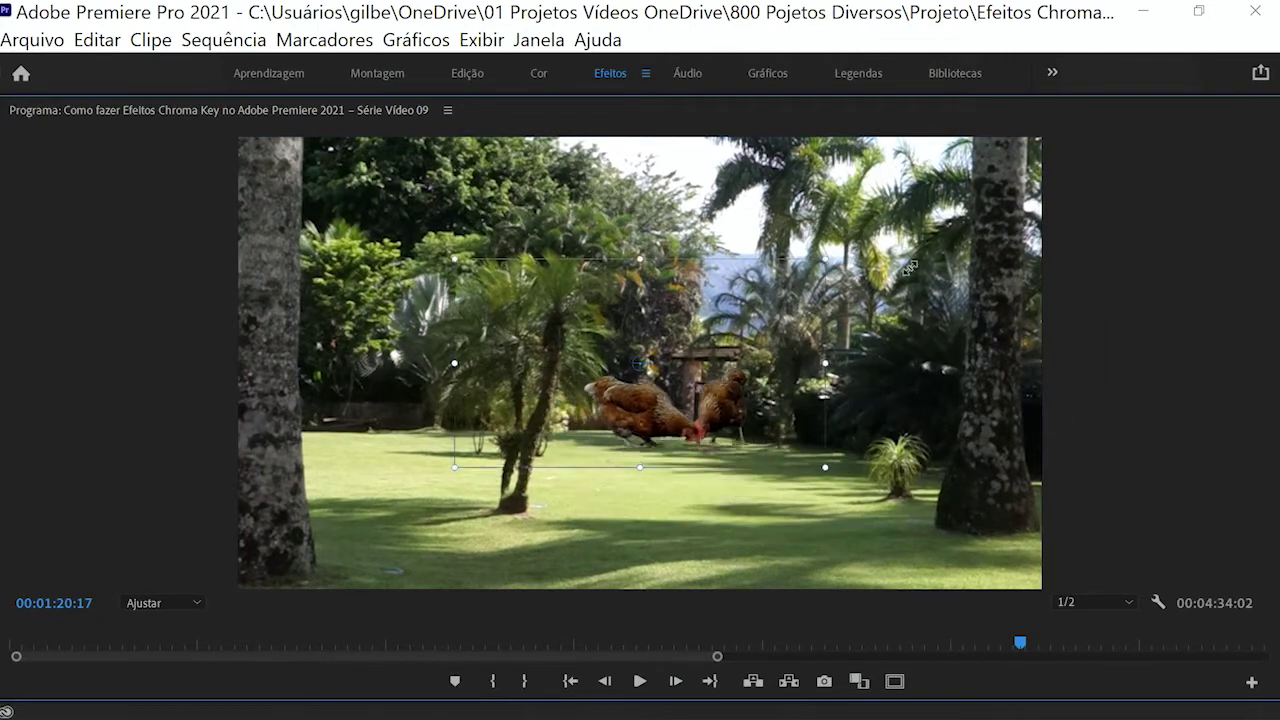
mouse_move(710, 411)
left_mouse_down()
mouse_move(966, 563)
mouse_move(987, 562)
left_mouse_up()
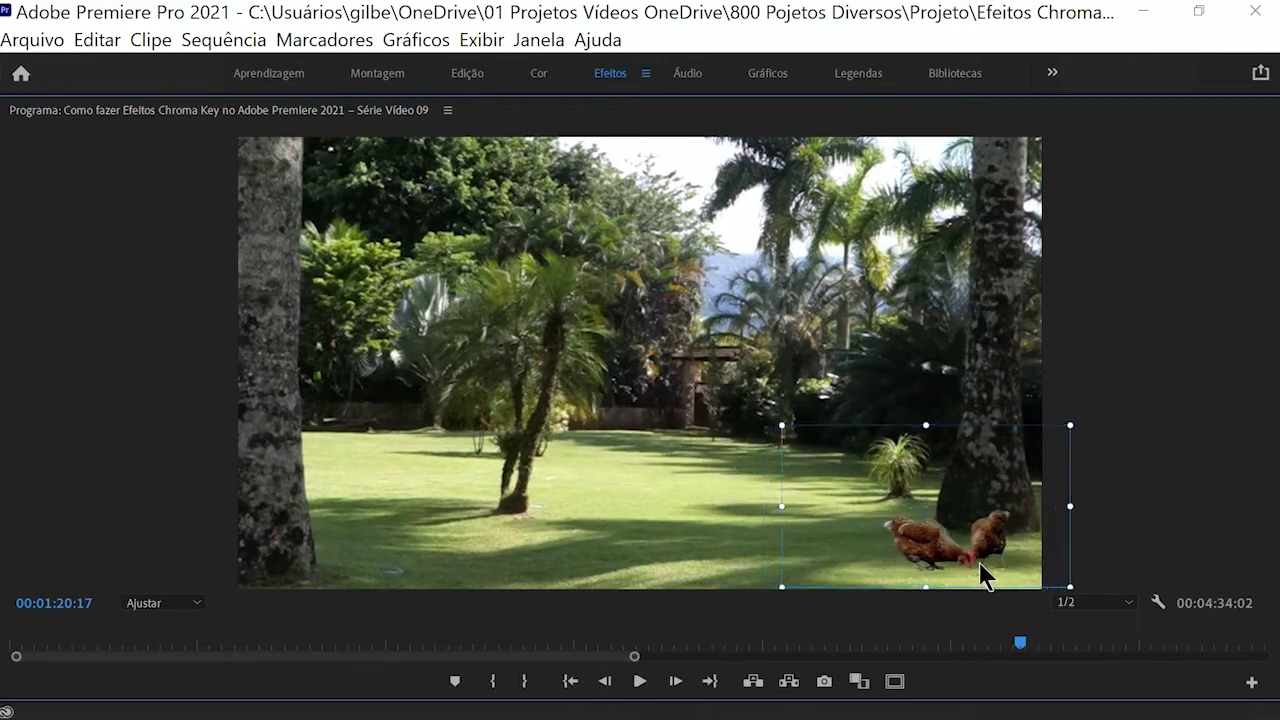
Shrink the tiger and place it in the lower-left corner of the lawn.
key("grave")
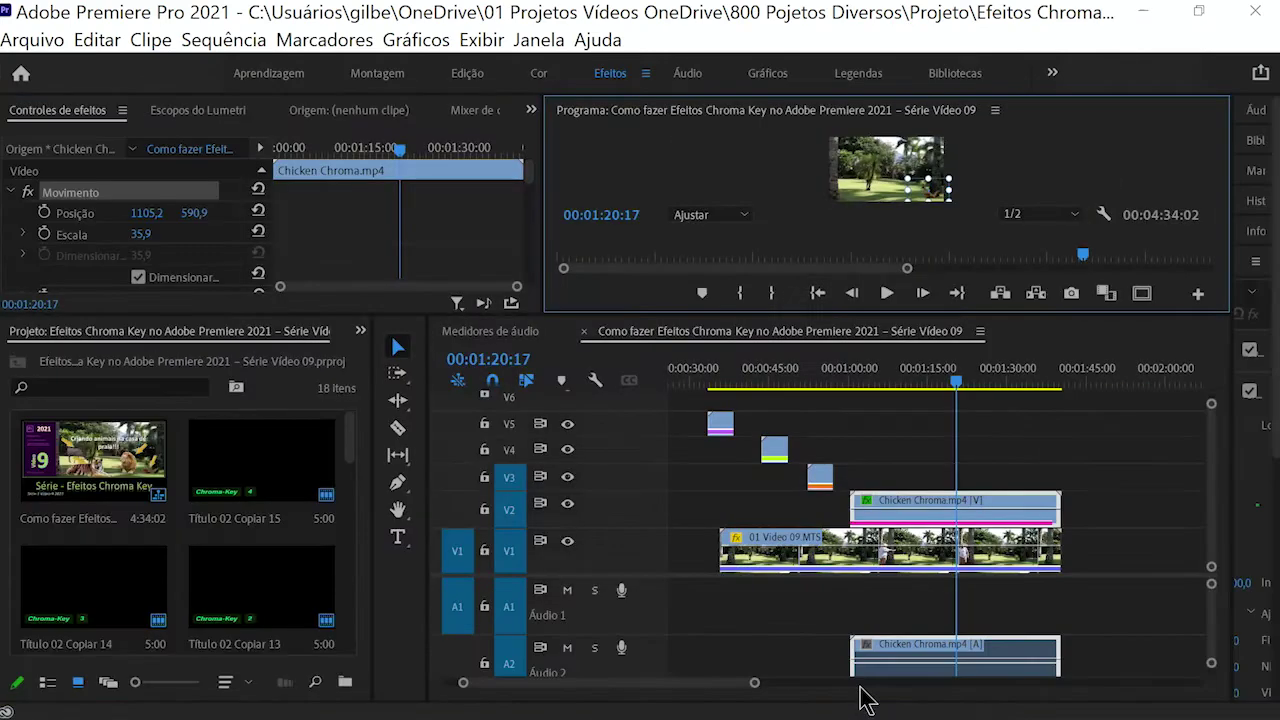
left_click_drag(829, 434, 827, 430)
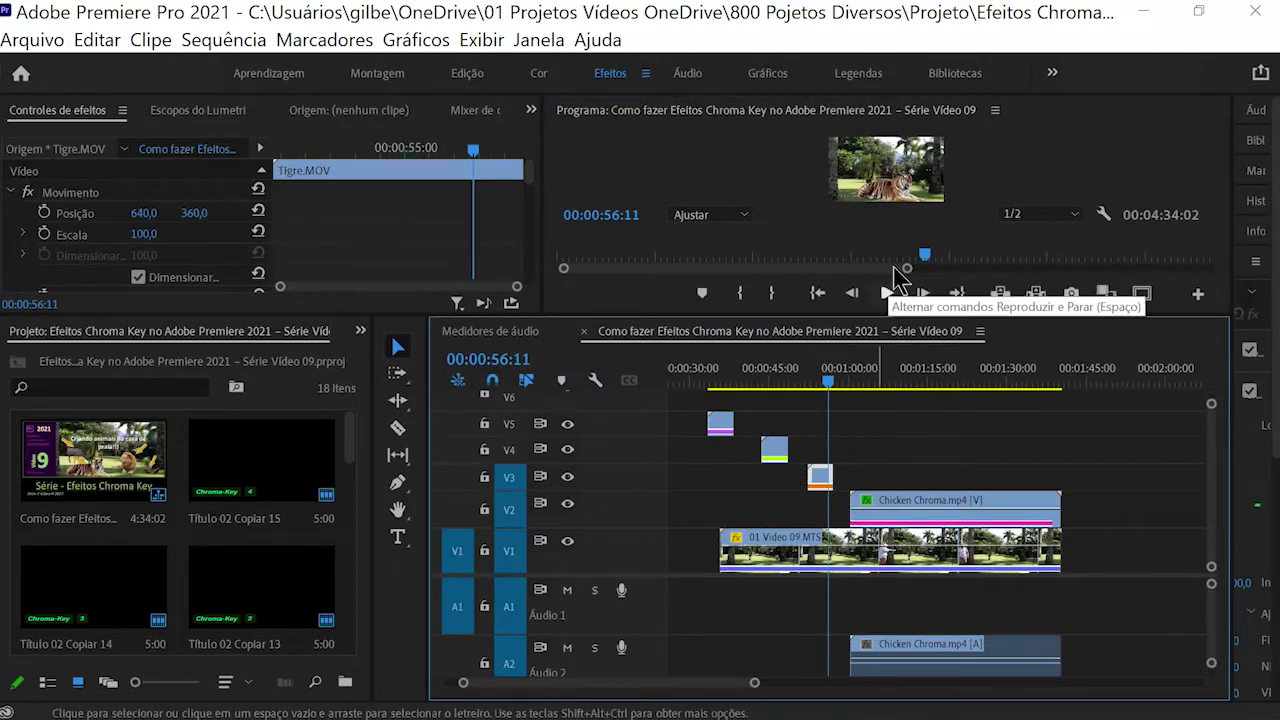
left_click(895, 190)
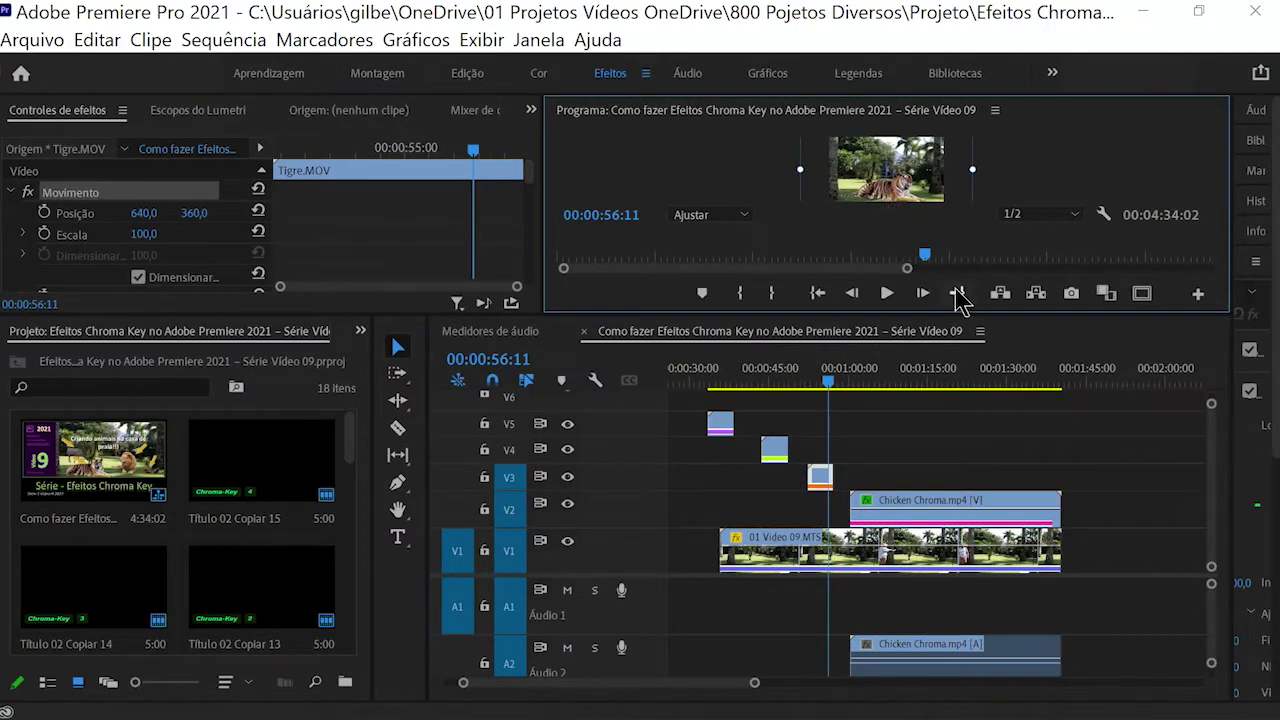
key("grave")
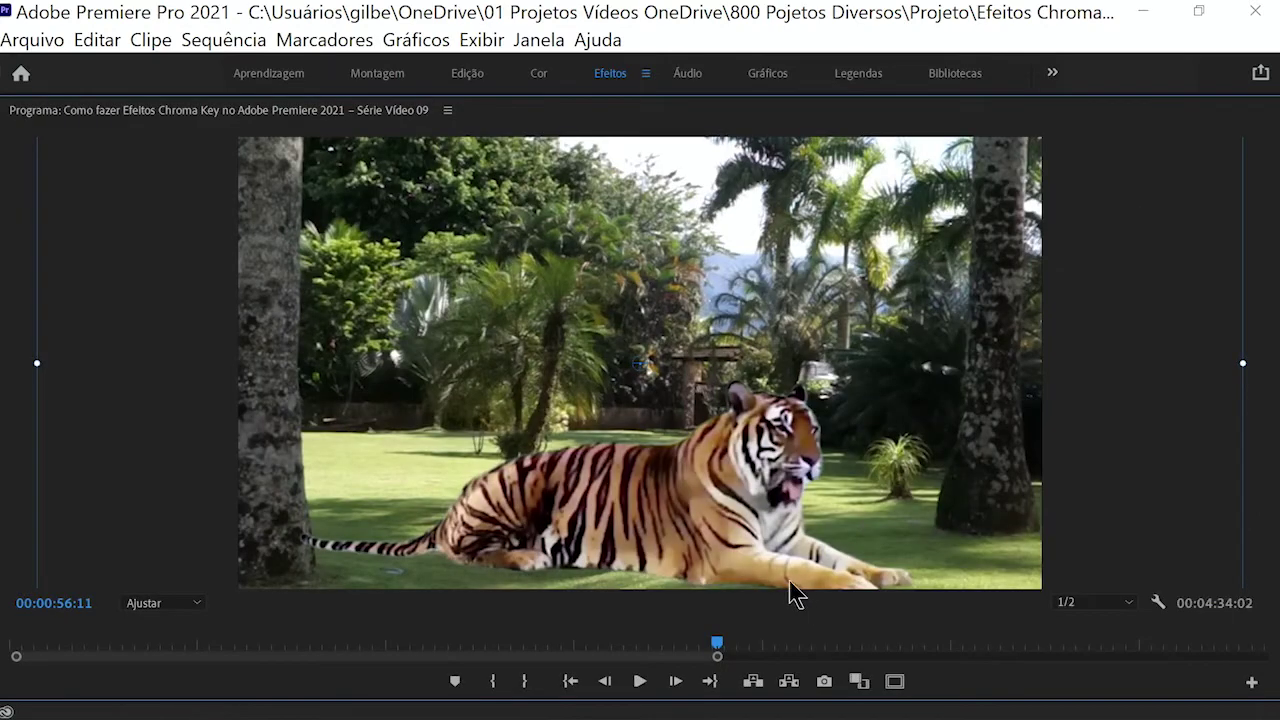
left_click_drag(1243, 366, 474, 566)
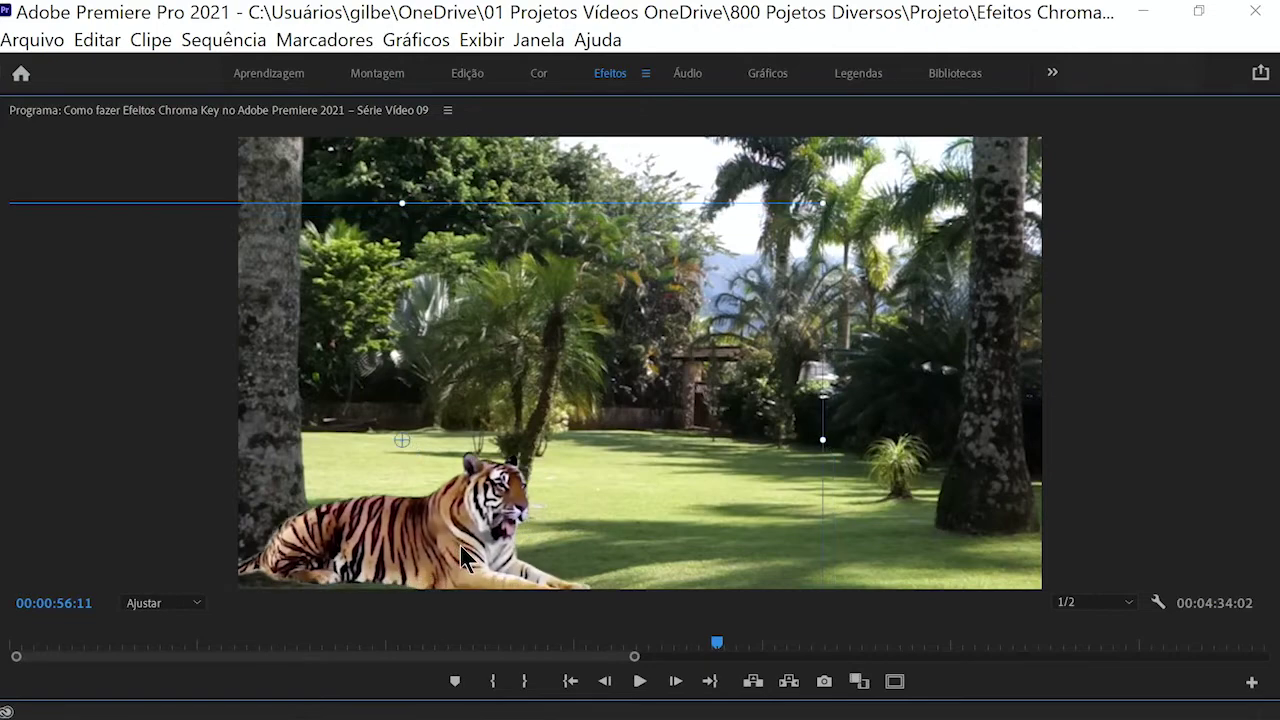
left_click_drag(474, 566, 472, 556)
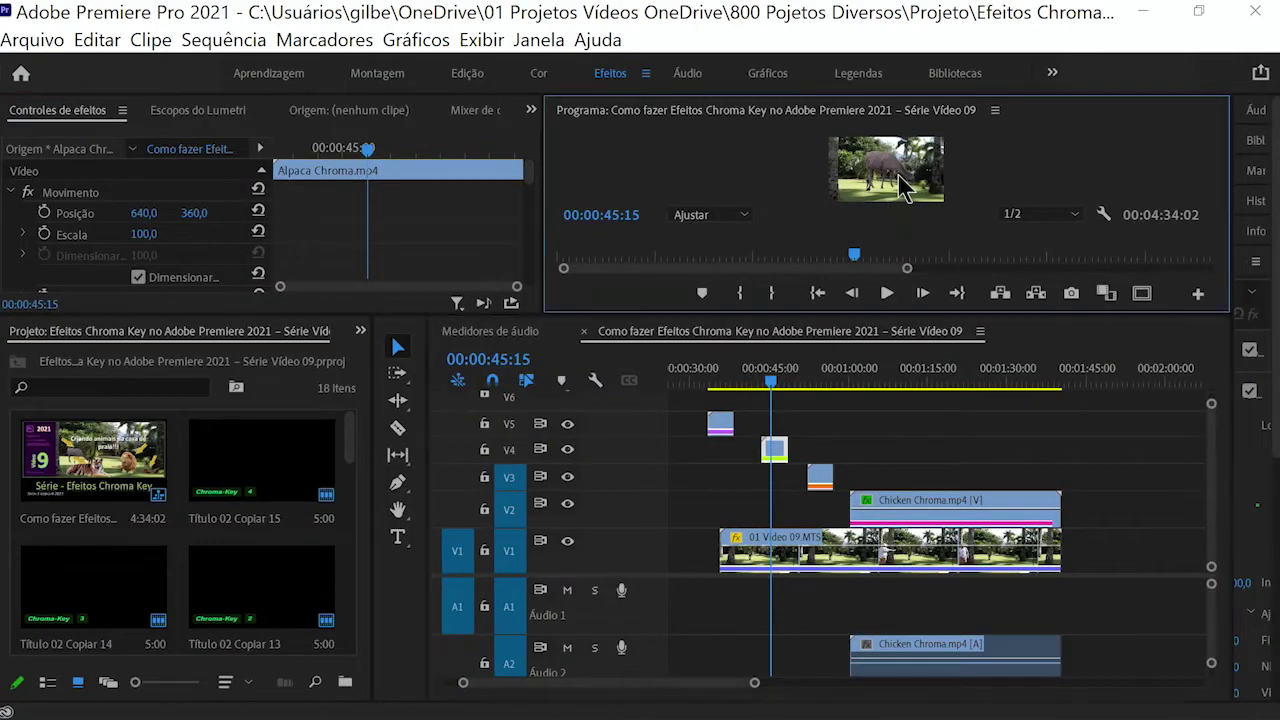
Scale the alpaca down and set it slightly lower on the left lawn.
key("grave")
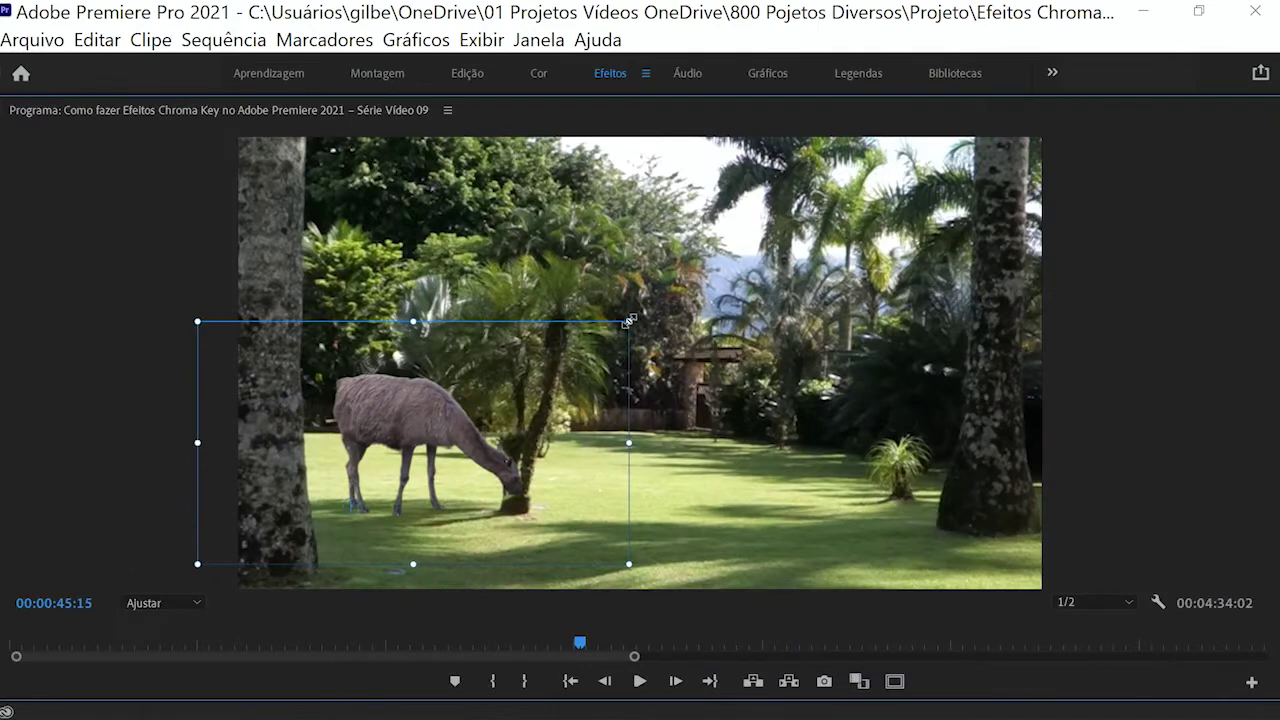
left_click_drag(629, 321, 570, 360)
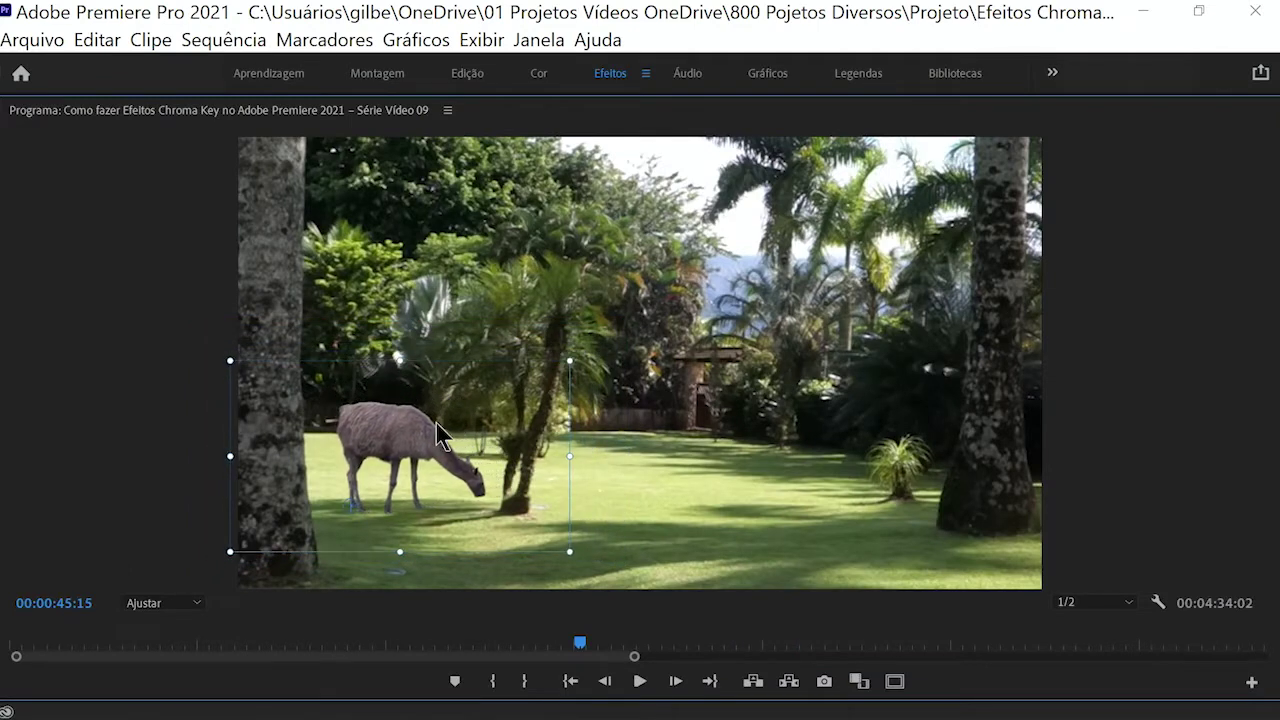
left_click_drag(437, 435, 437, 441)
left_click(655, 492)
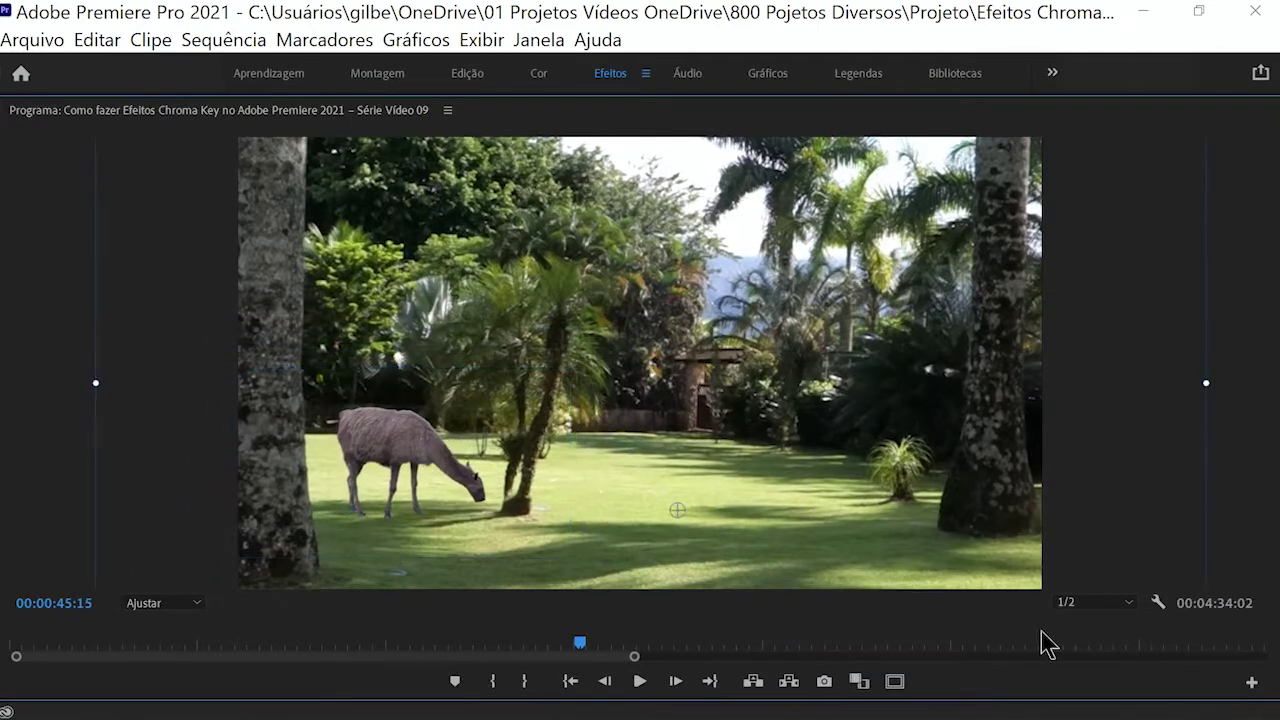
key("grave")
left_click(720, 388)
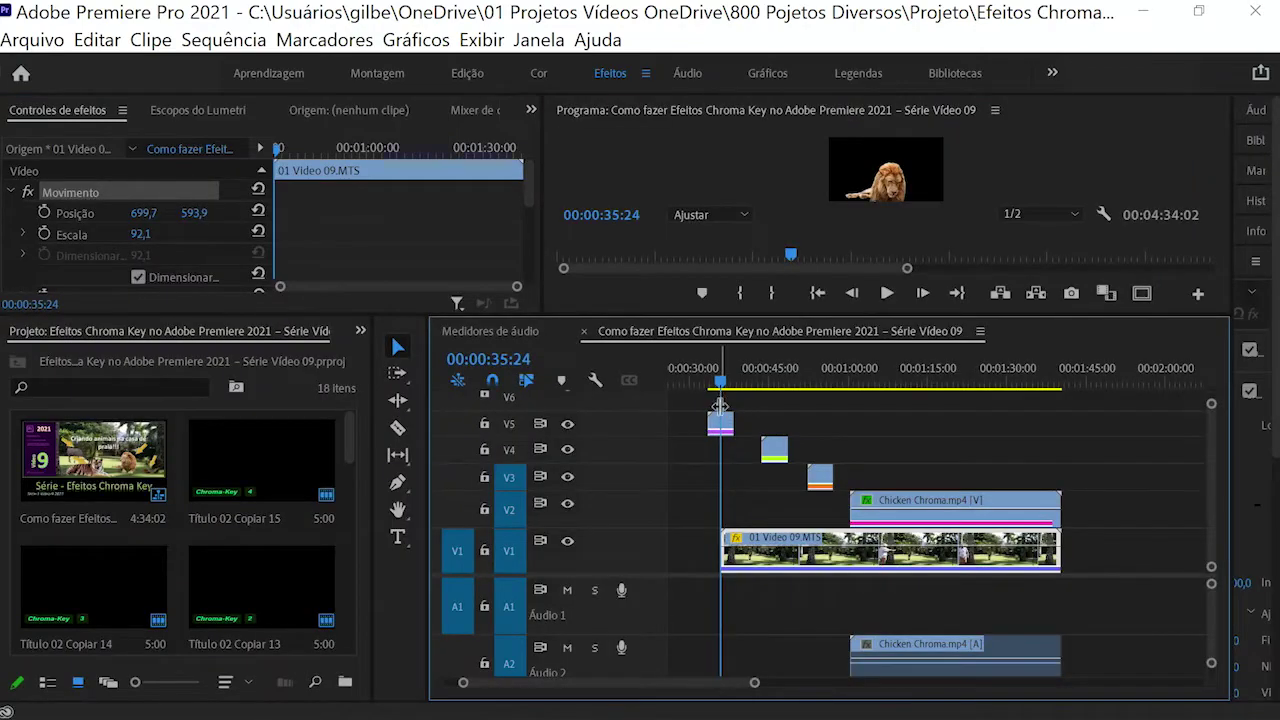
Scale the lion to 50.1% and position it at 888.6, 462.6 on the lawn.
left_click(728, 423)
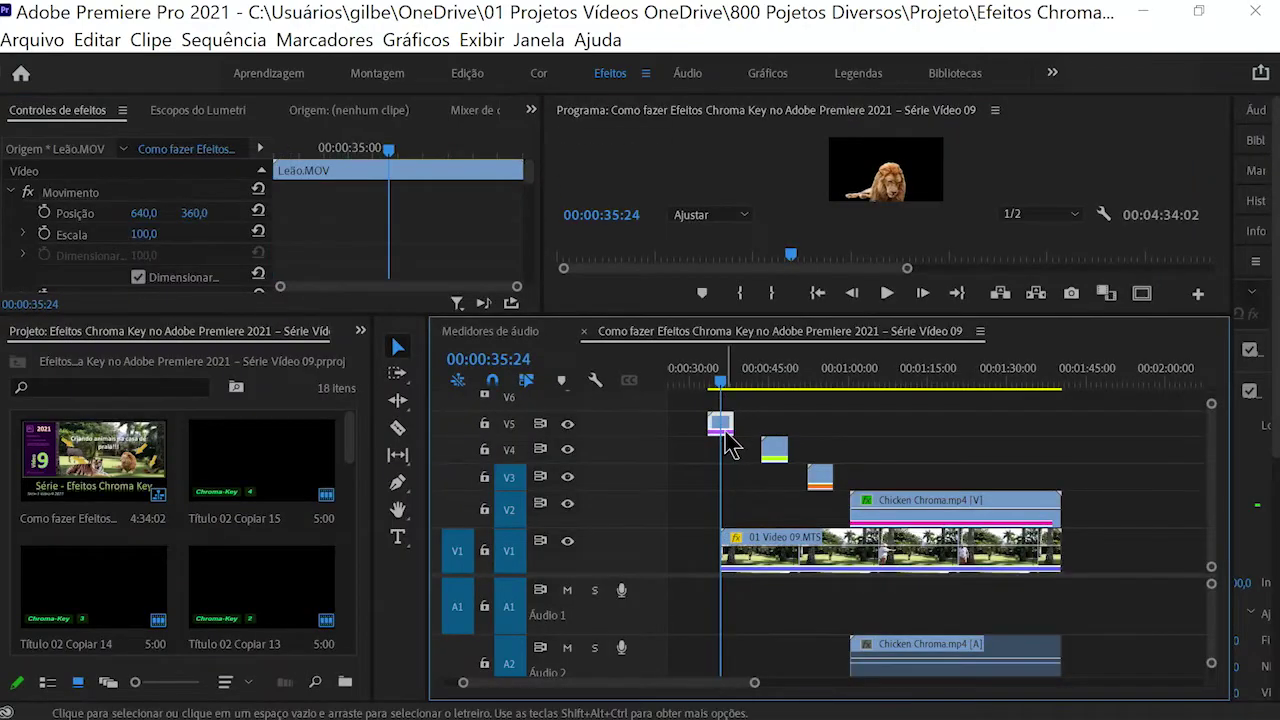
left_click(897, 195)
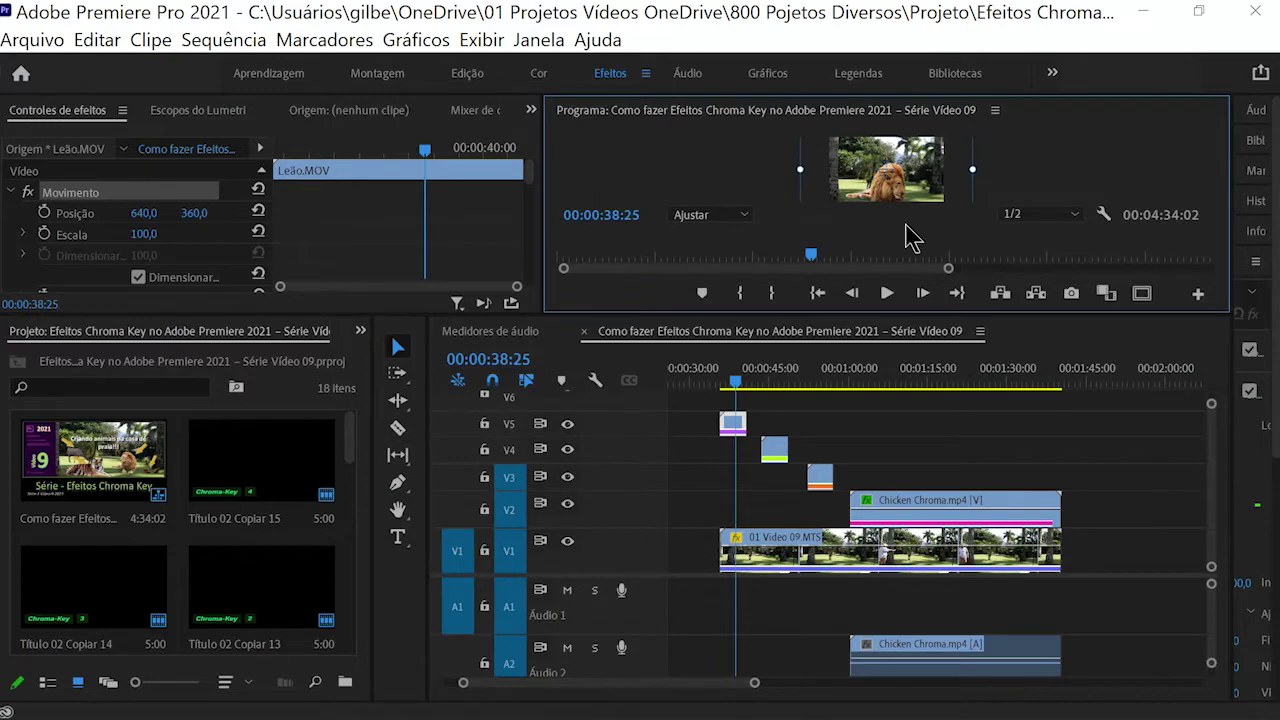
key("grave")
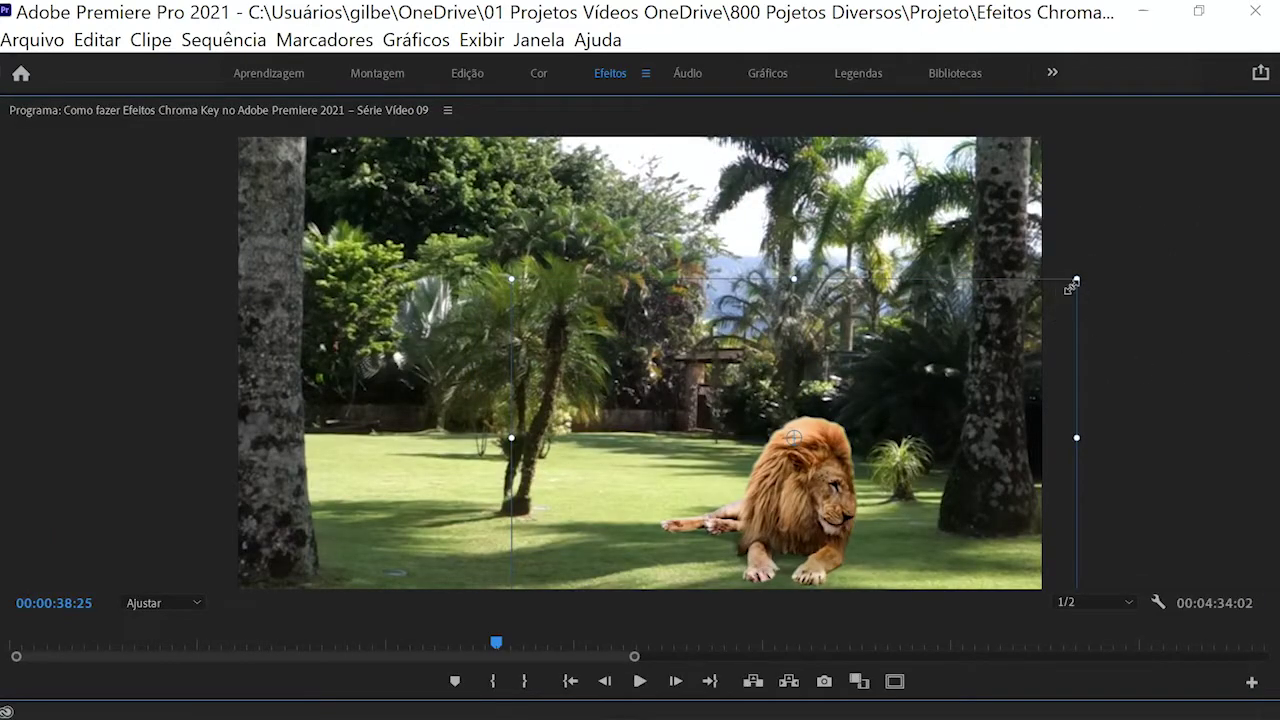
left_click_drag(1077, 283, 1094, 259)
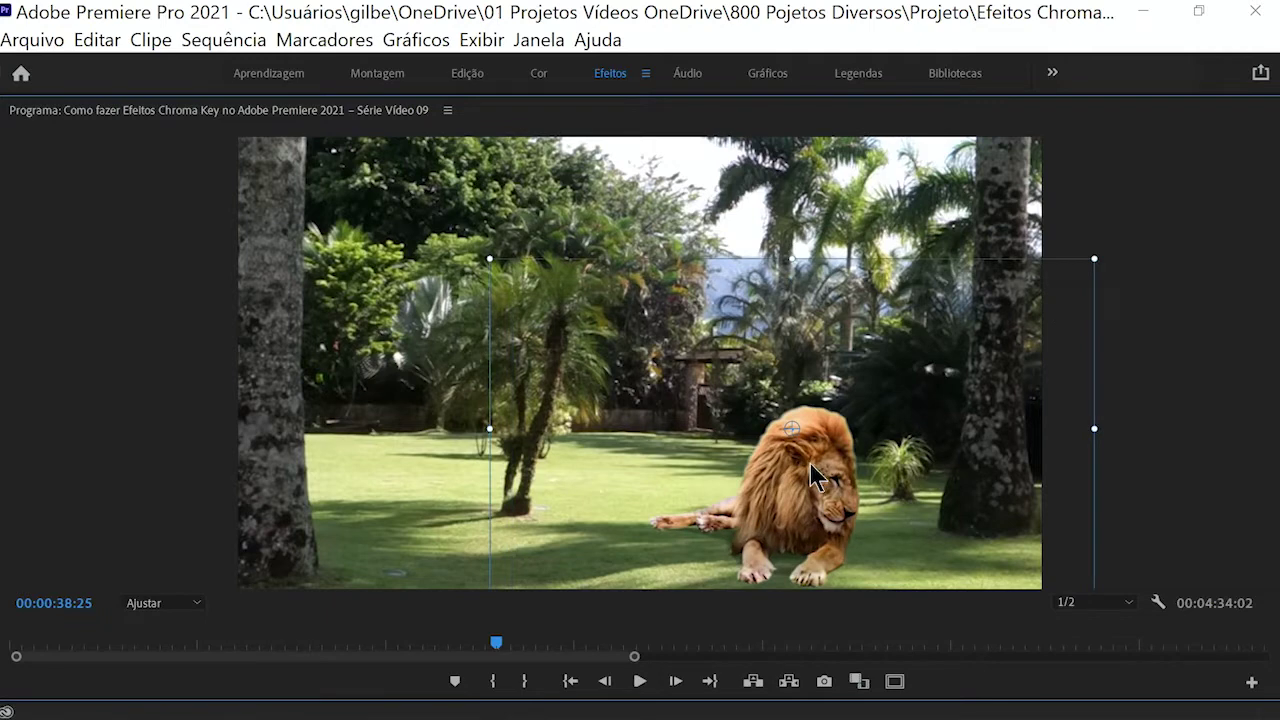
left_click_drag(812, 475, 818, 477)
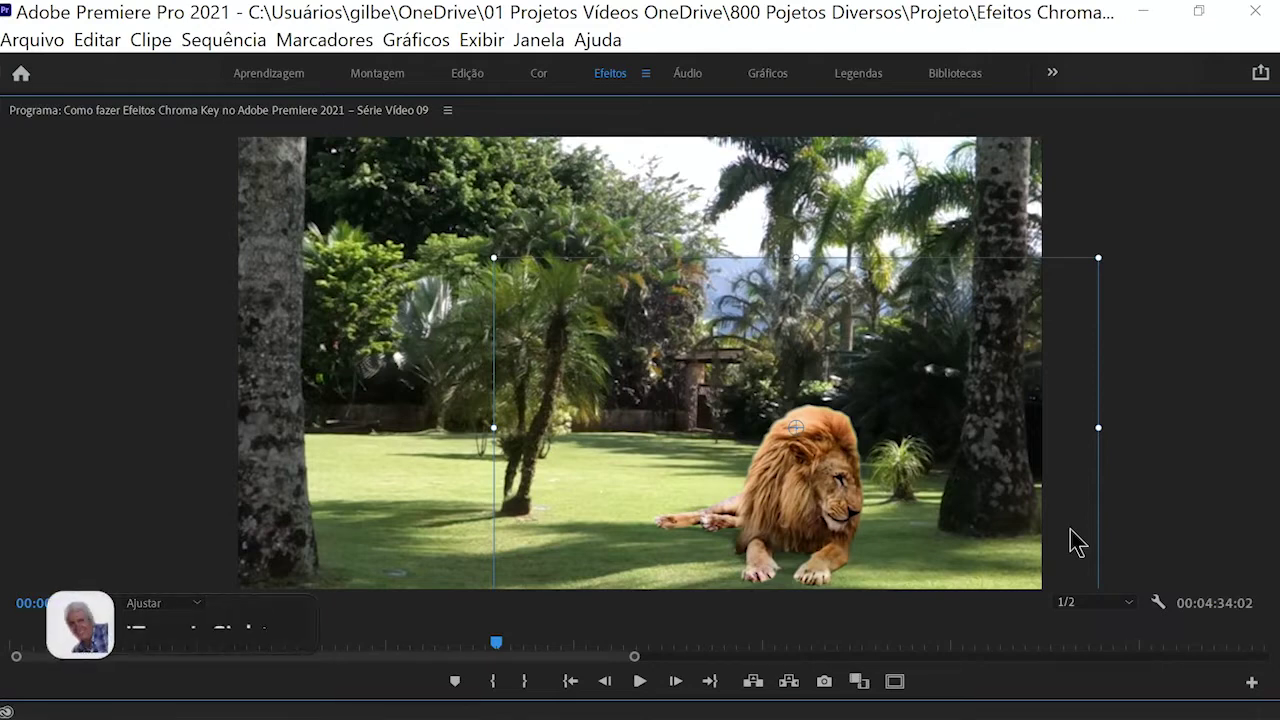
key("grave")
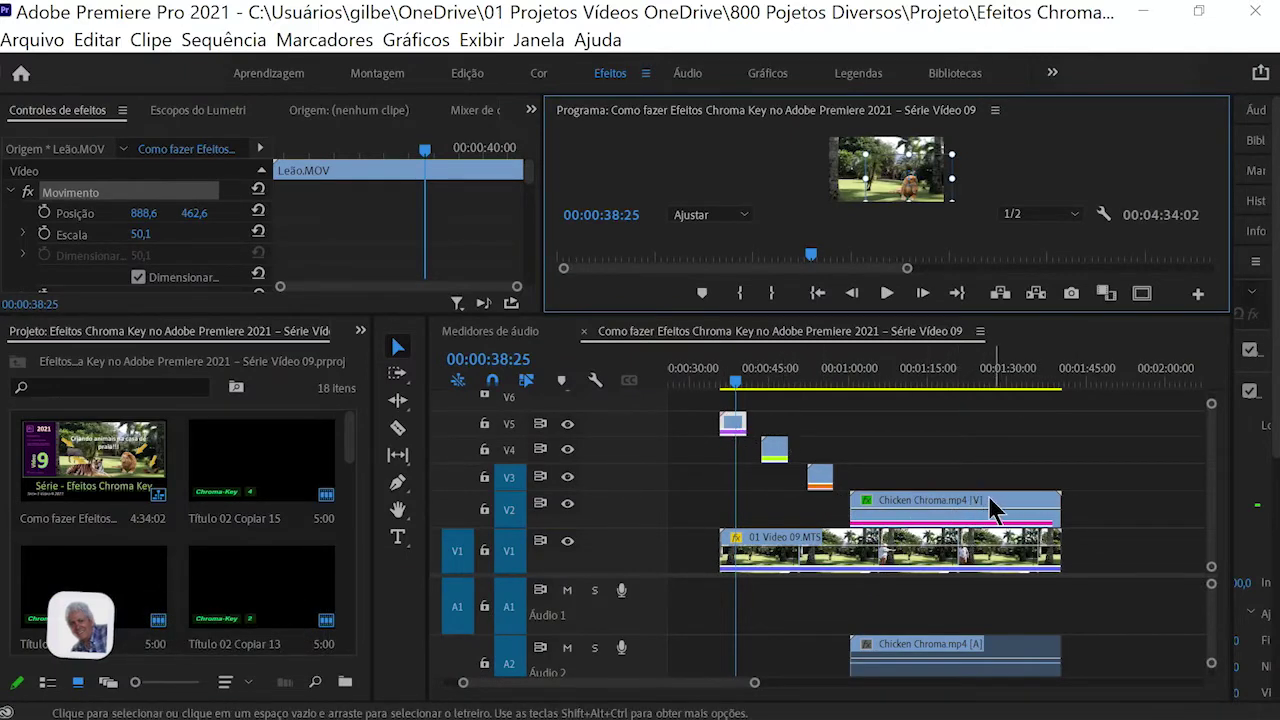
Slide the tiger, alpaca and lion clips later to line up near 01:28, and view full-size.
left_click(821, 478)
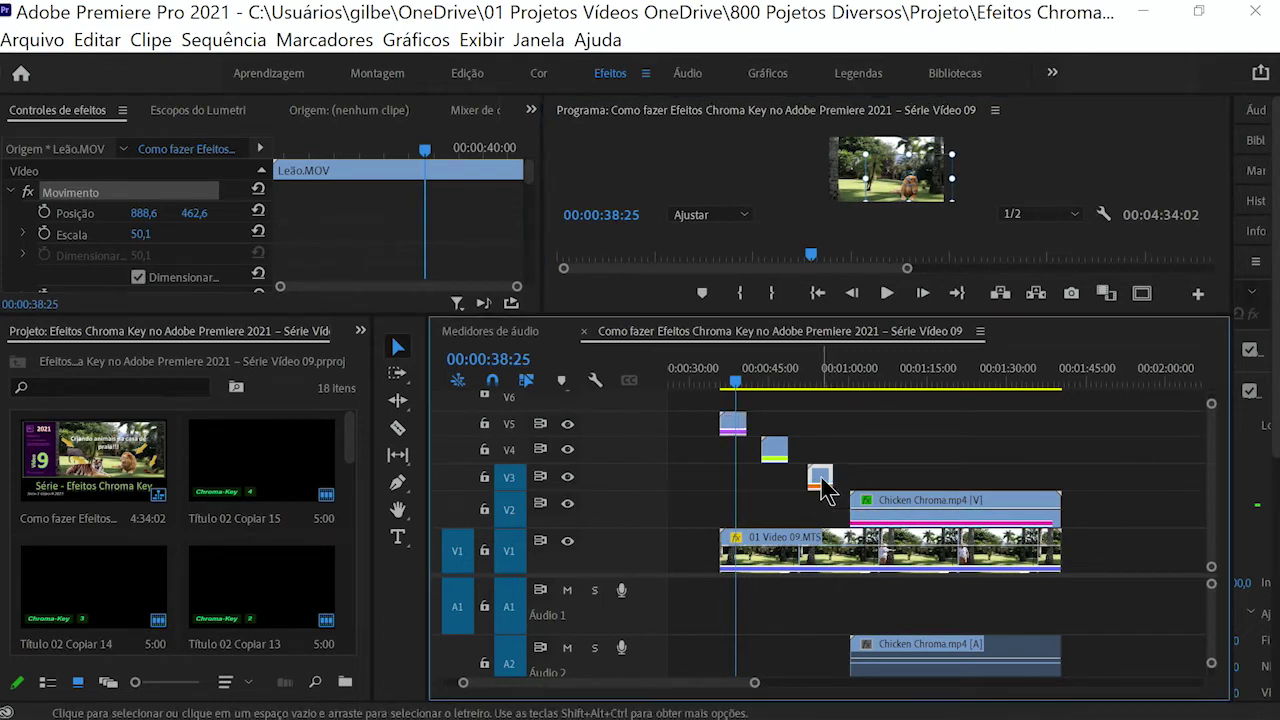
left_click_drag(821, 480, 994, 477)
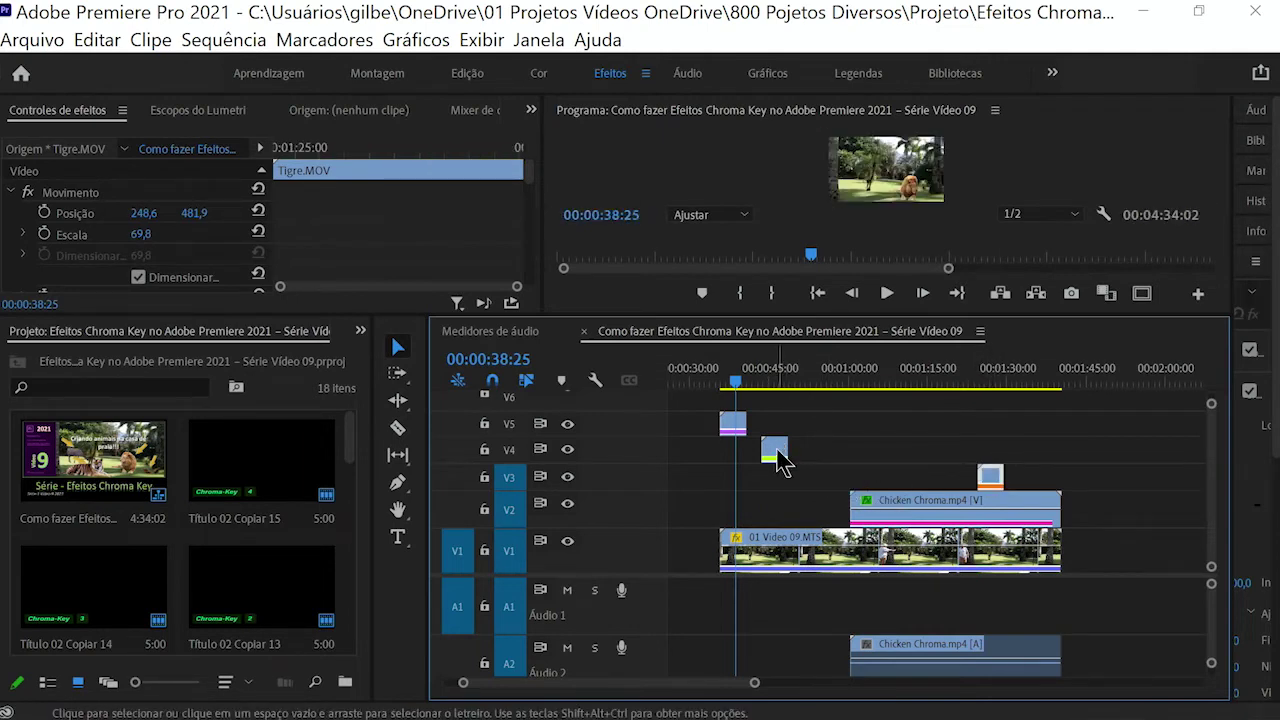
left_click_drag(778, 452, 996, 455)
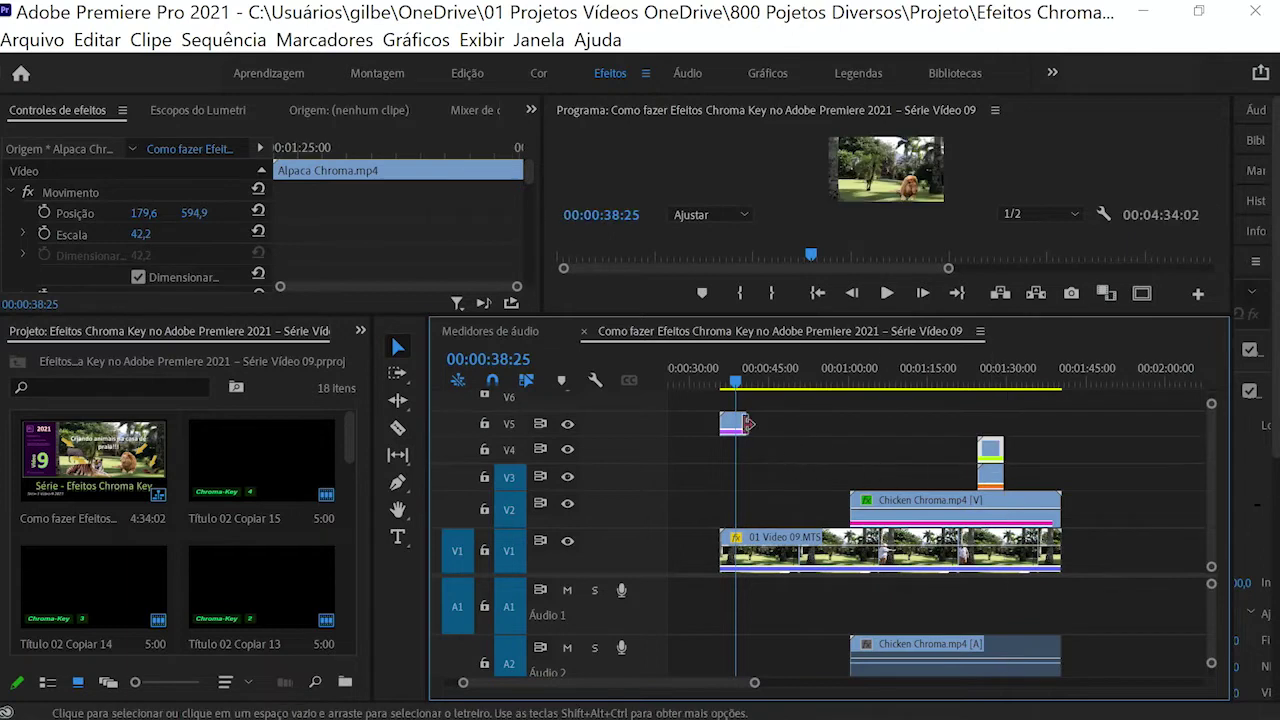
left_click_drag(733, 424, 1000, 425)
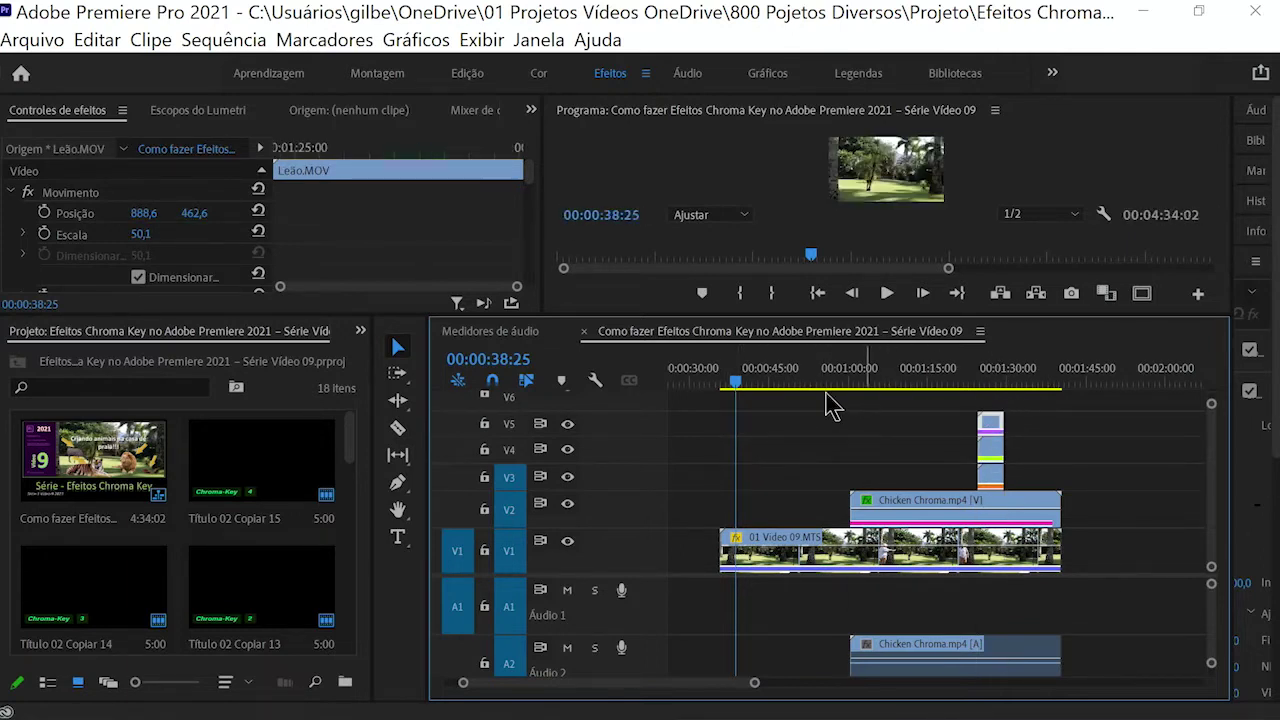
left_click_drag(736, 388, 998, 388)
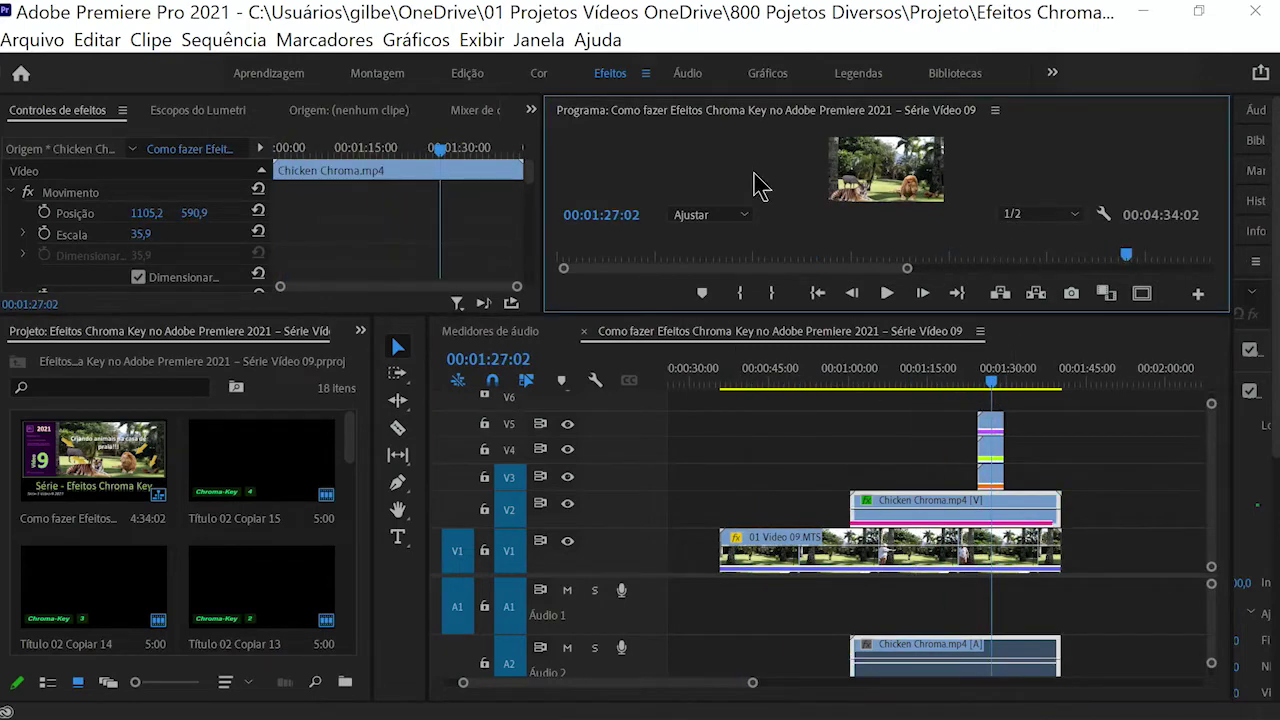
key("grave")
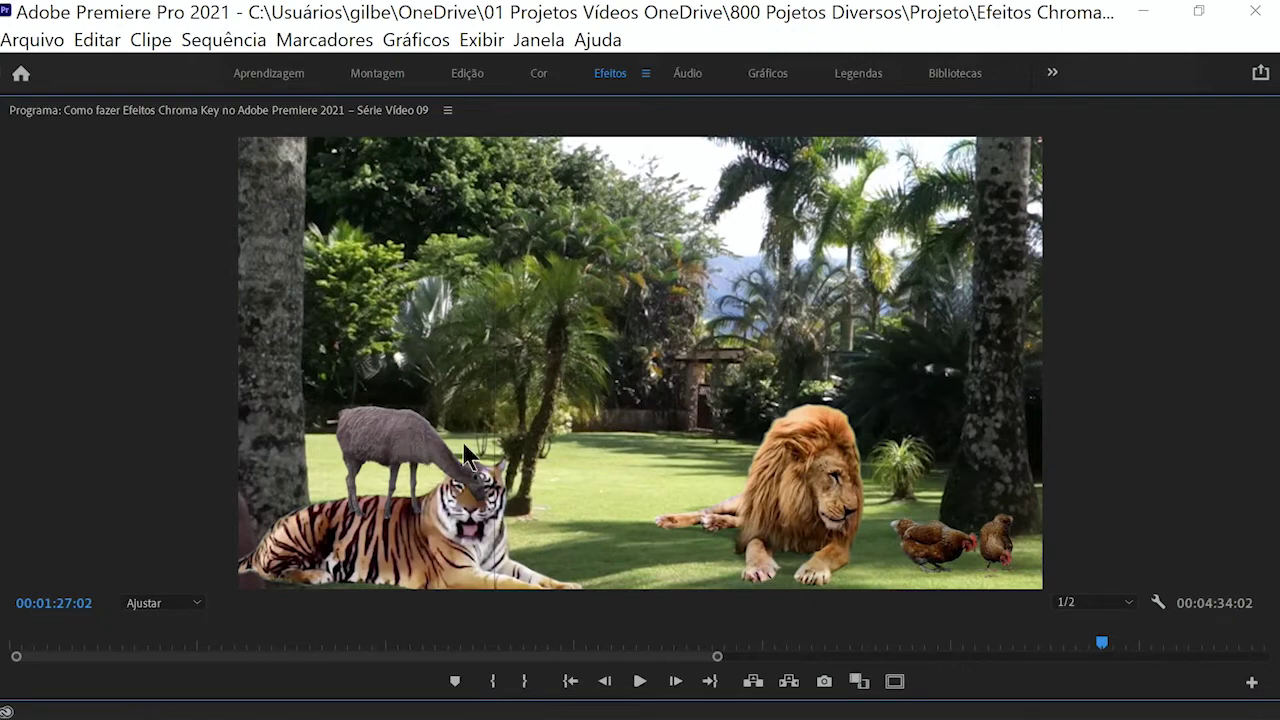
Shrink the alpaca and move it farther back on the lawn, behind the tiger.
key("Up")
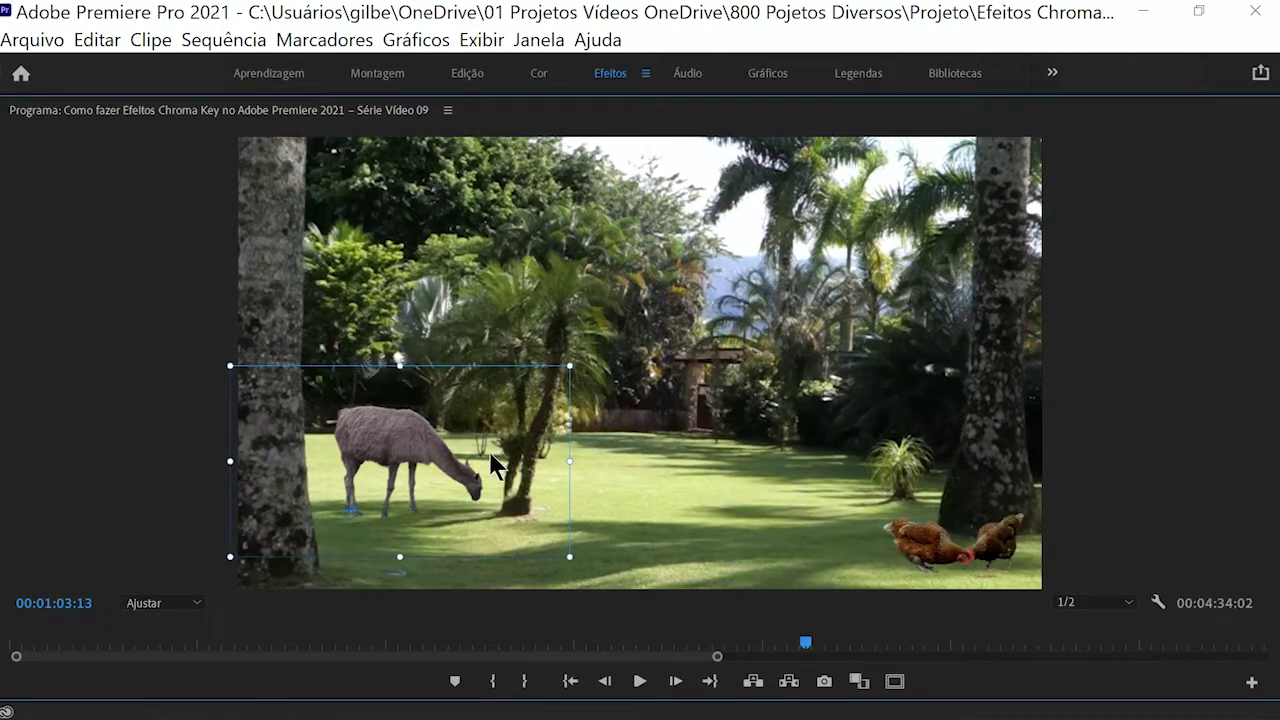
left_click_drag(490, 462, 482, 455)
key("ctrl+z")
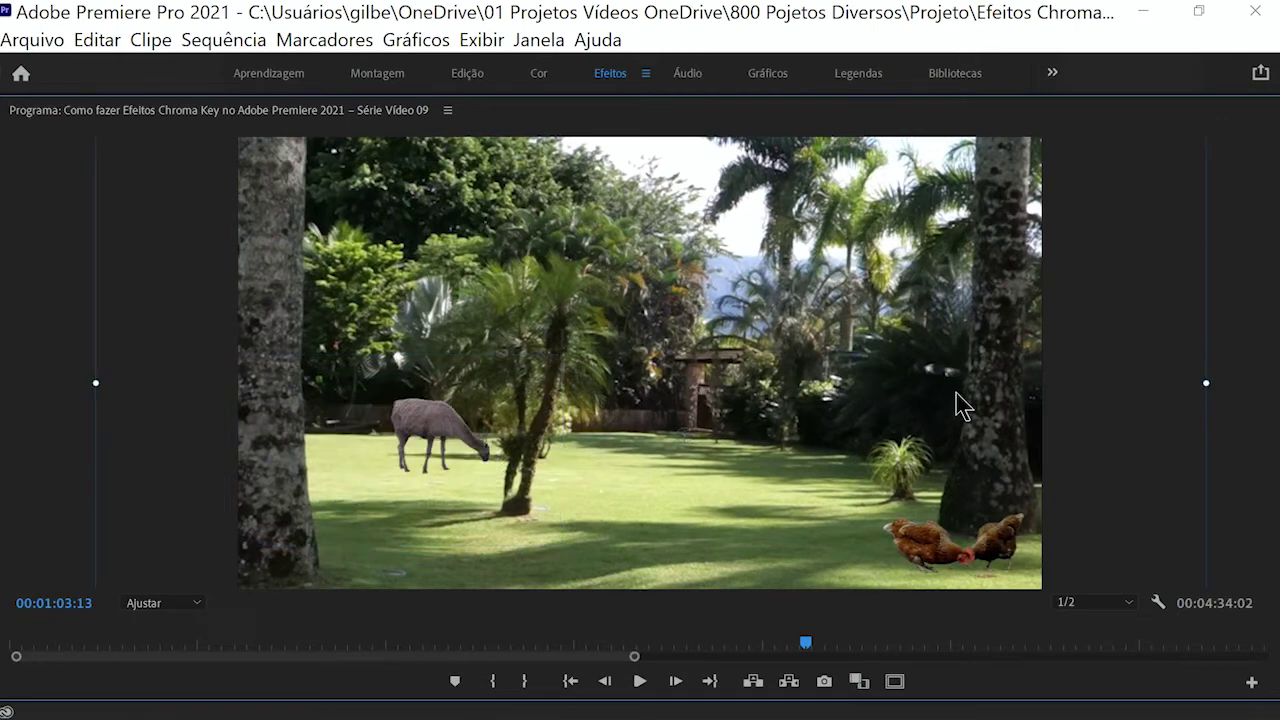
key("Down")
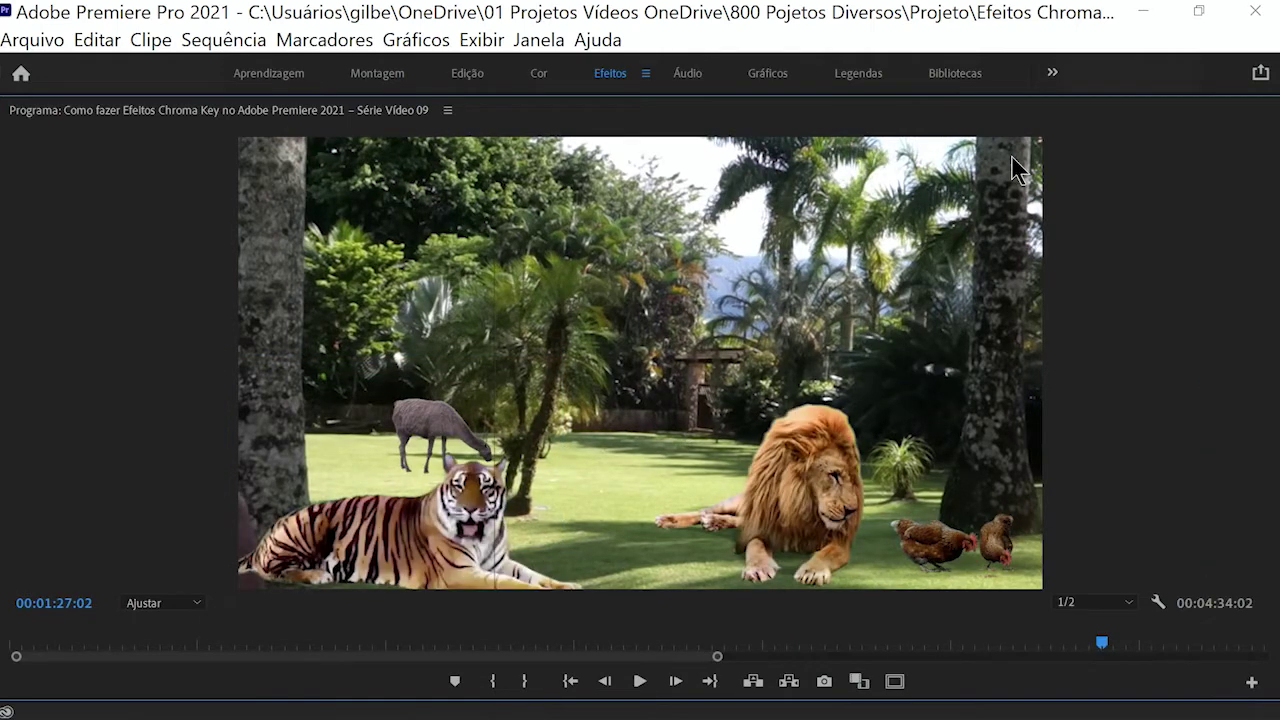
key("grave")
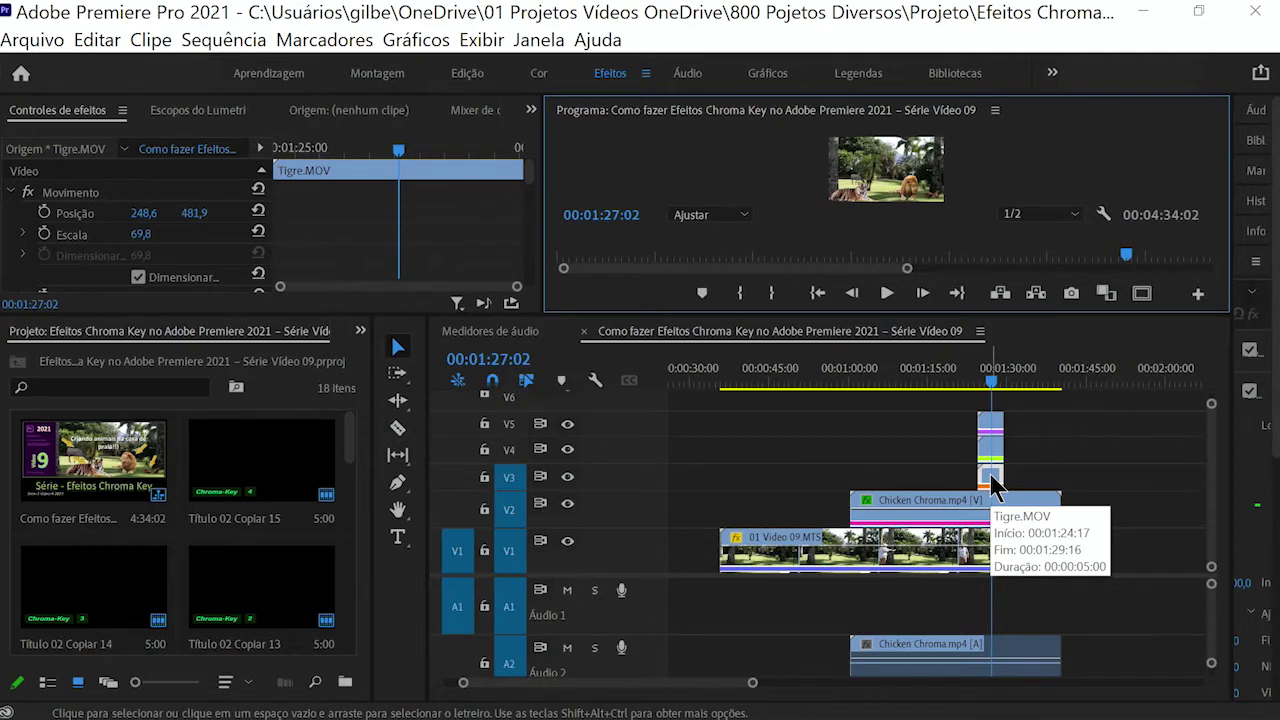
Copy the tiger, alpaca and lion clips after the originals and reverse the lion copy.
left_click_drag(991, 484, 1010, 430)
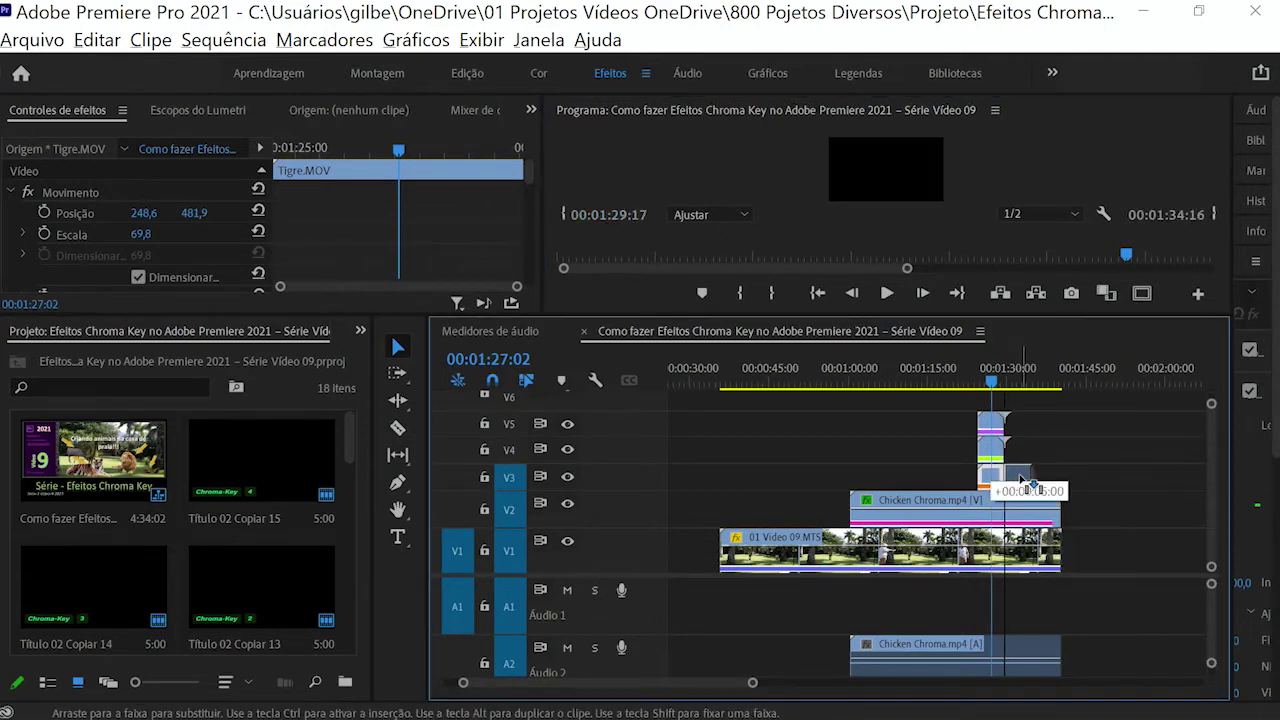
left_click_drag(1010, 430, 1012, 432)
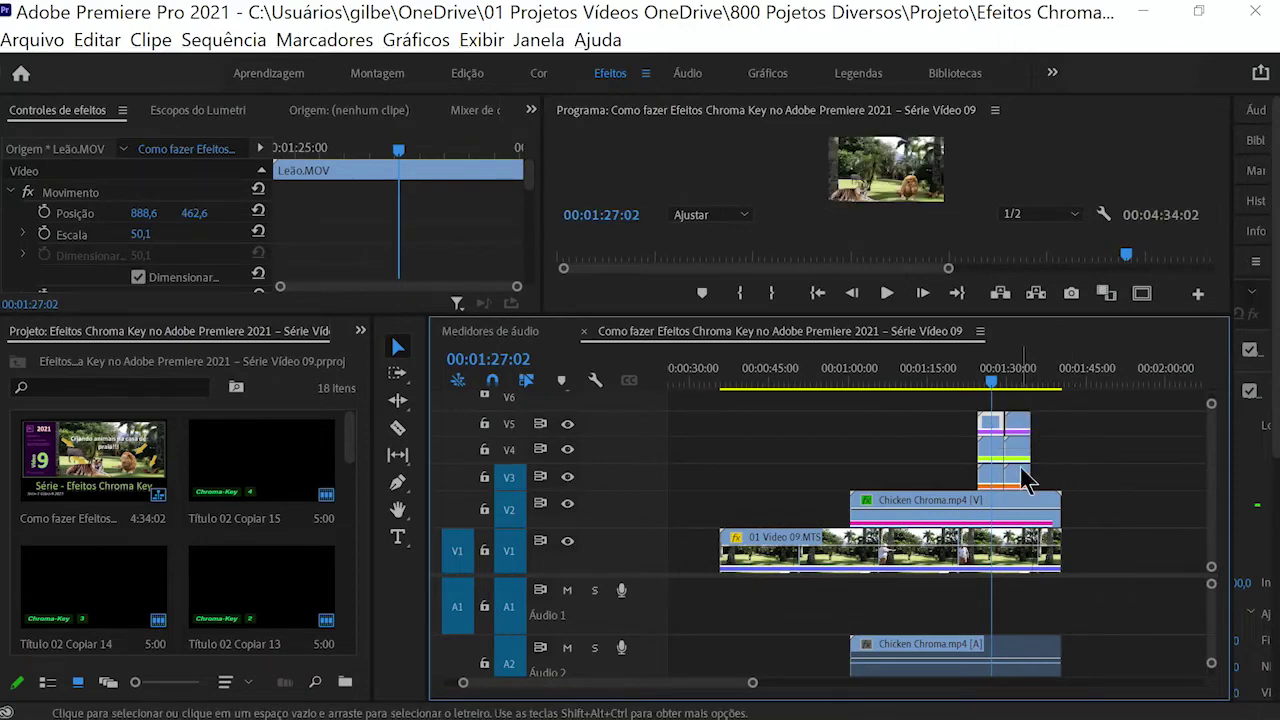
right_click(1022, 482)
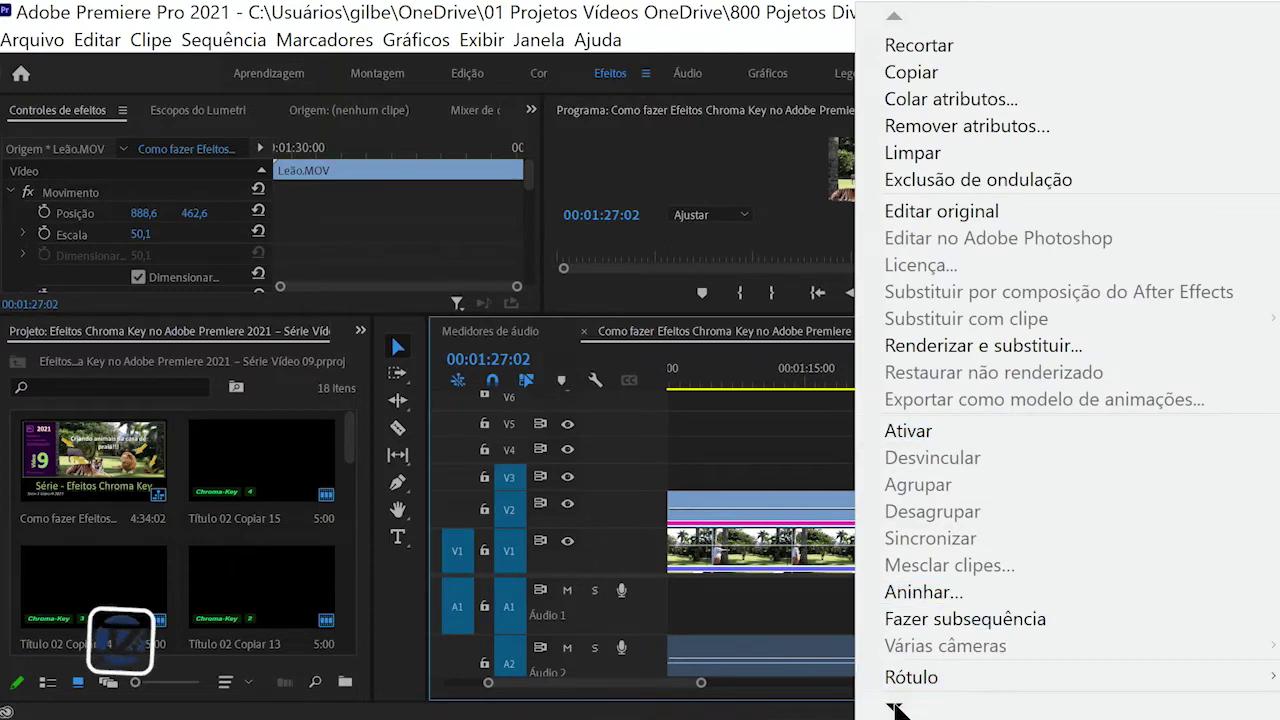
scroll(898, 710, "down", 1)
left_click(916, 684)
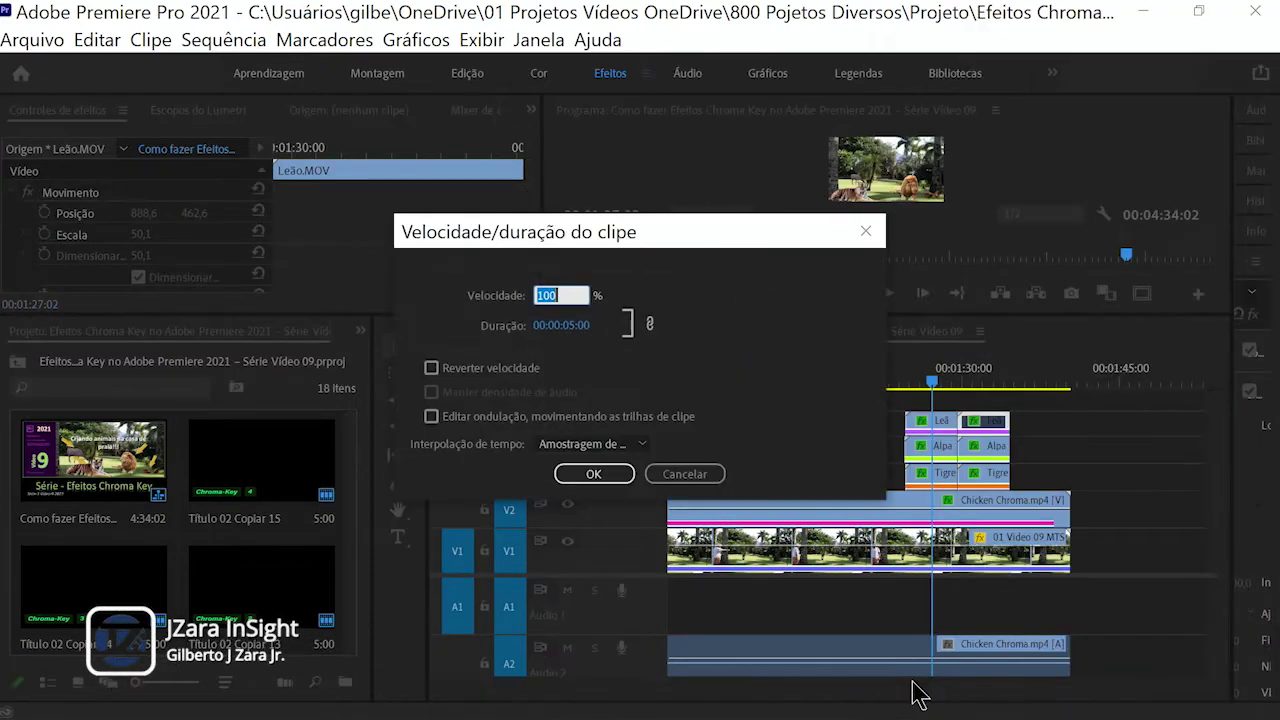
left_click(432, 369)
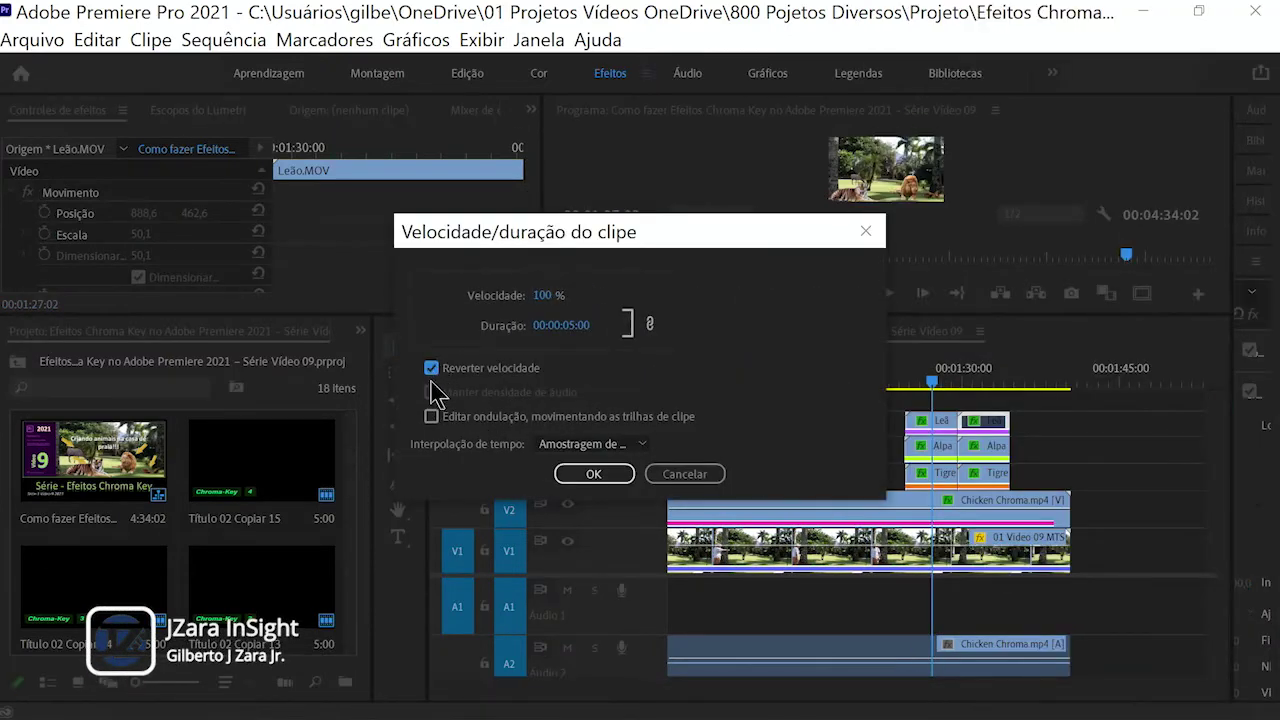
left_click(609, 470)
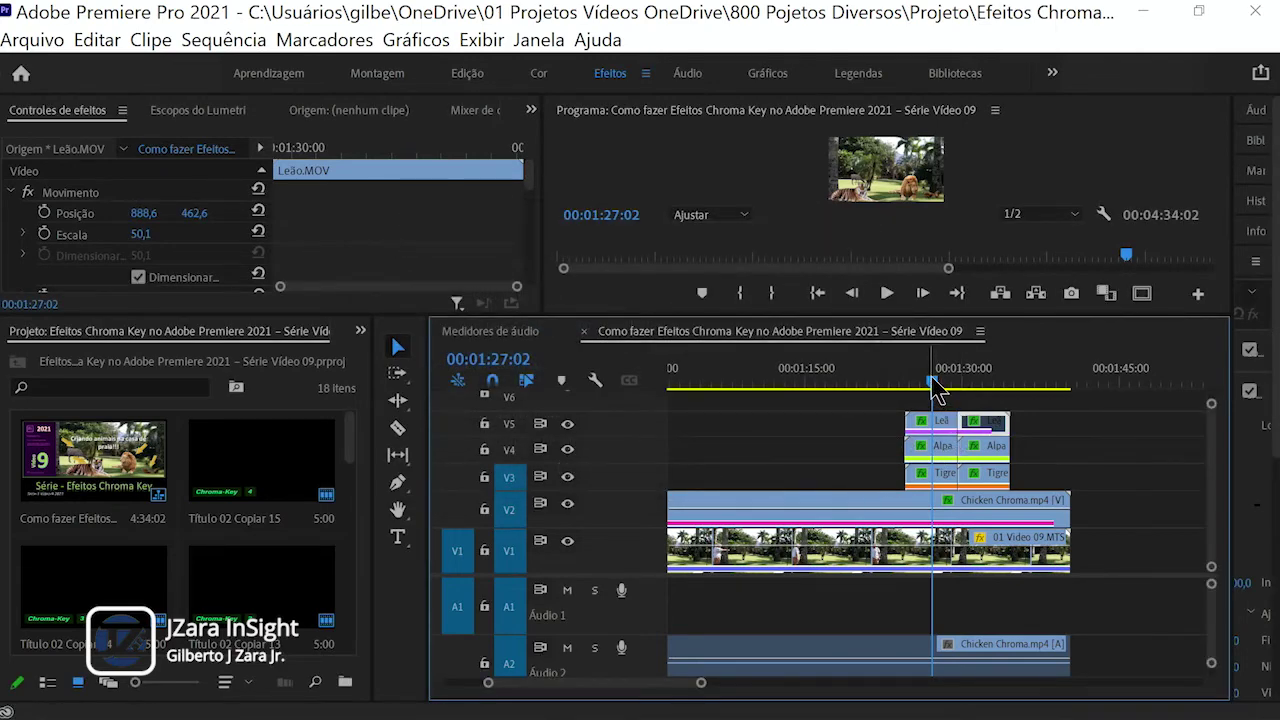
left_click_drag(930, 378, 976, 377)
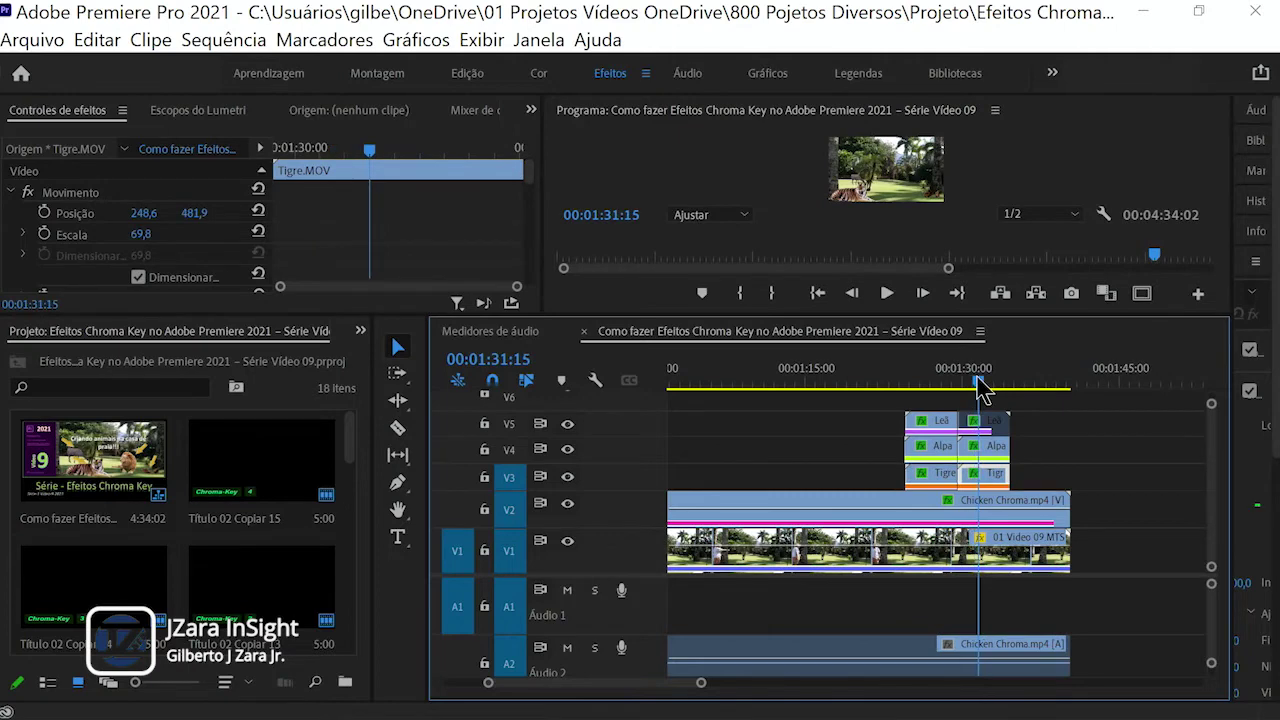
Turn on Reverter velocidade in the V4 alpaca copy's Velocidade/duração settings.
left_click(999, 448)
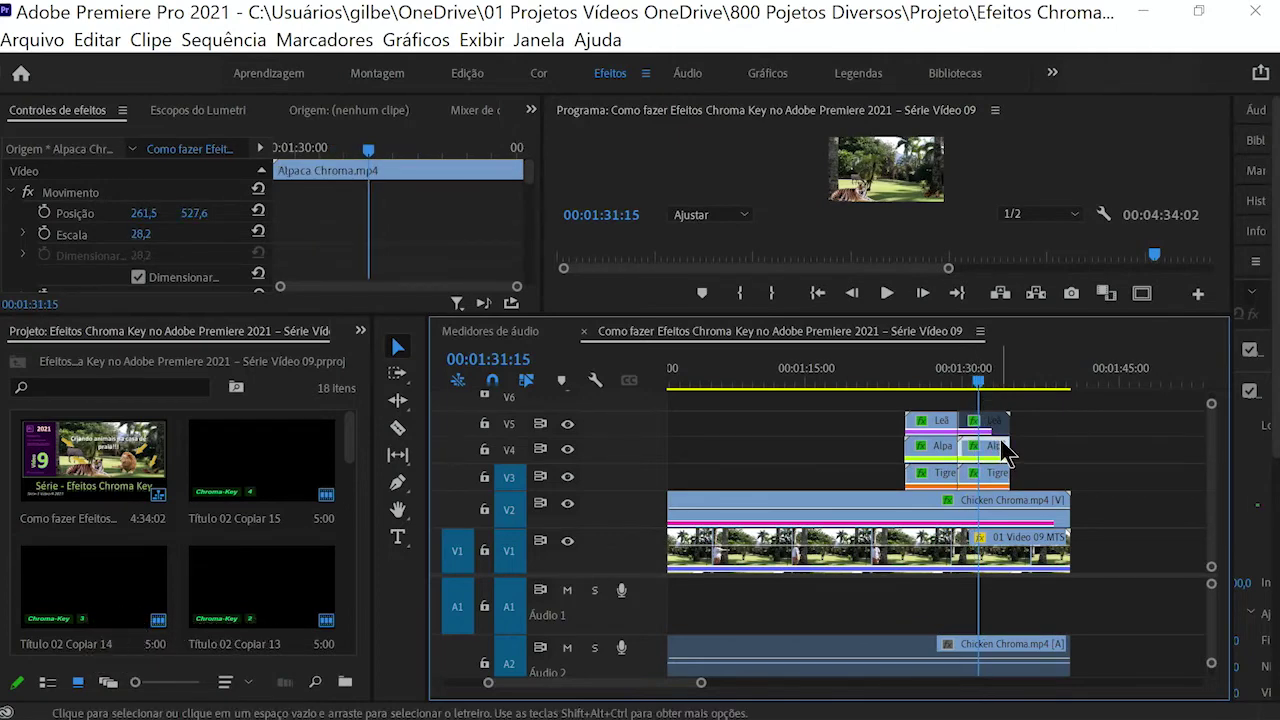
right_click(993, 447)
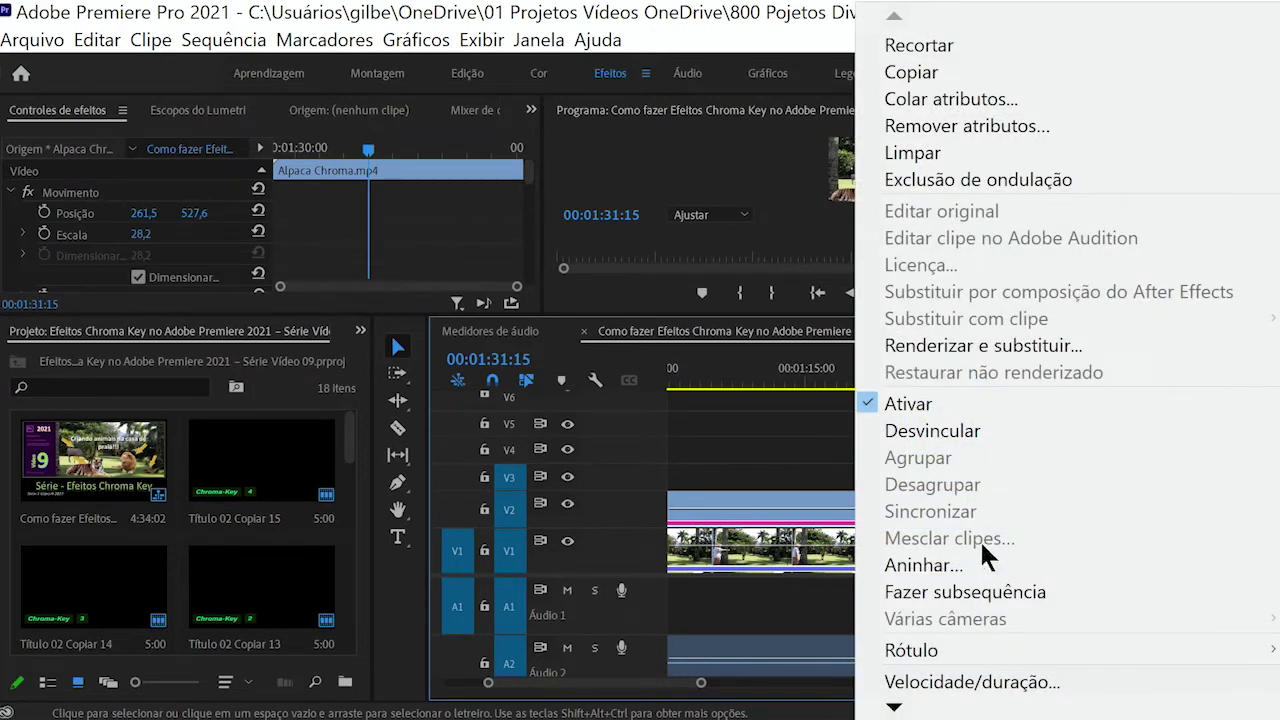
left_click(972, 682)
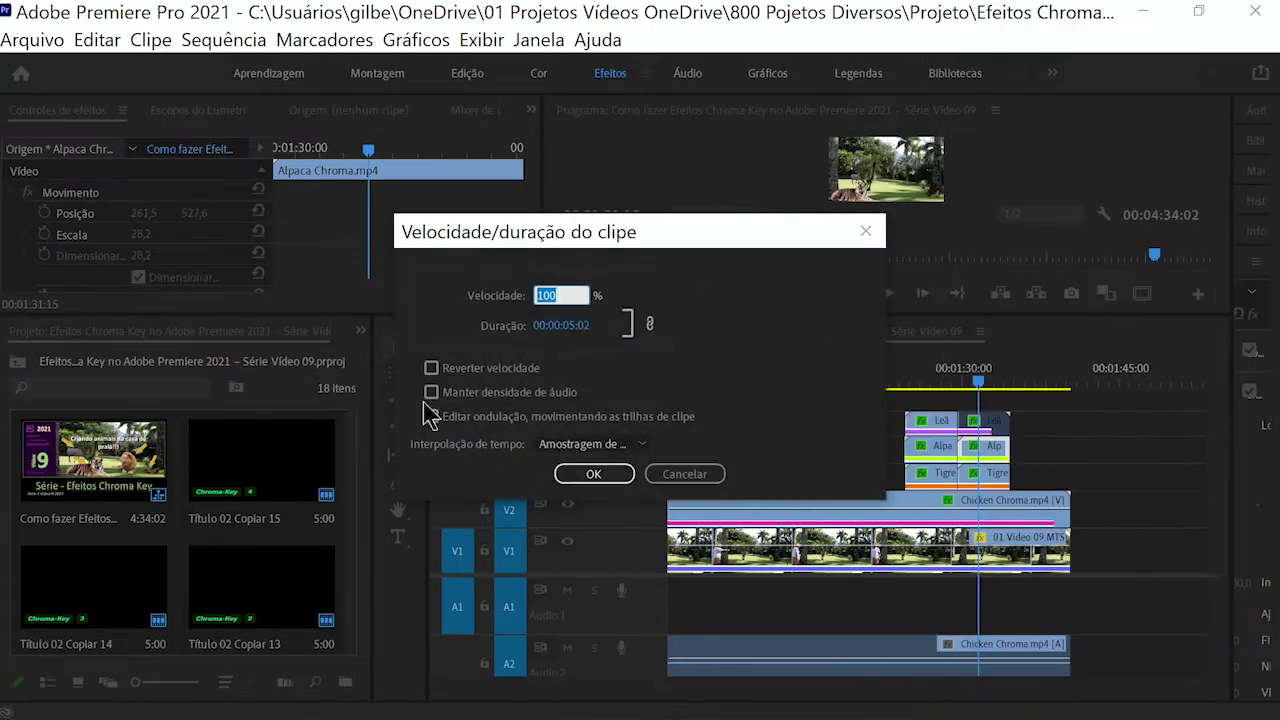
left_click(431, 368)
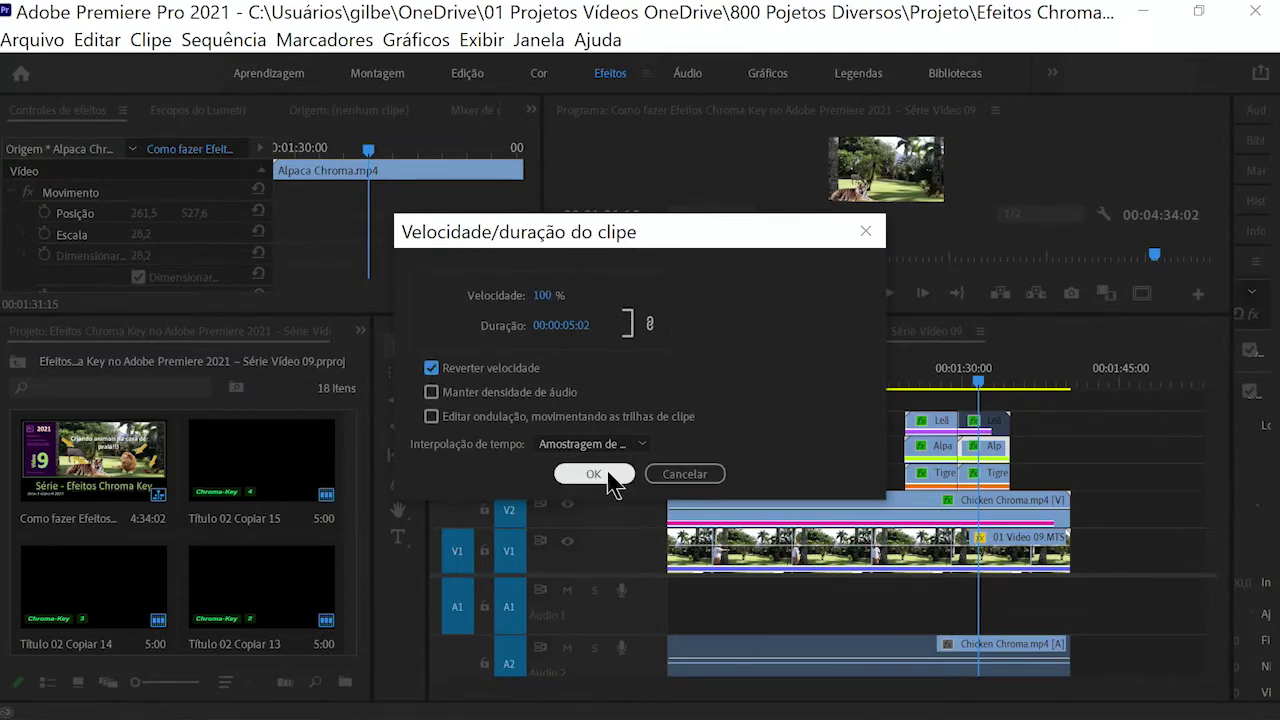
left_click(610, 476)
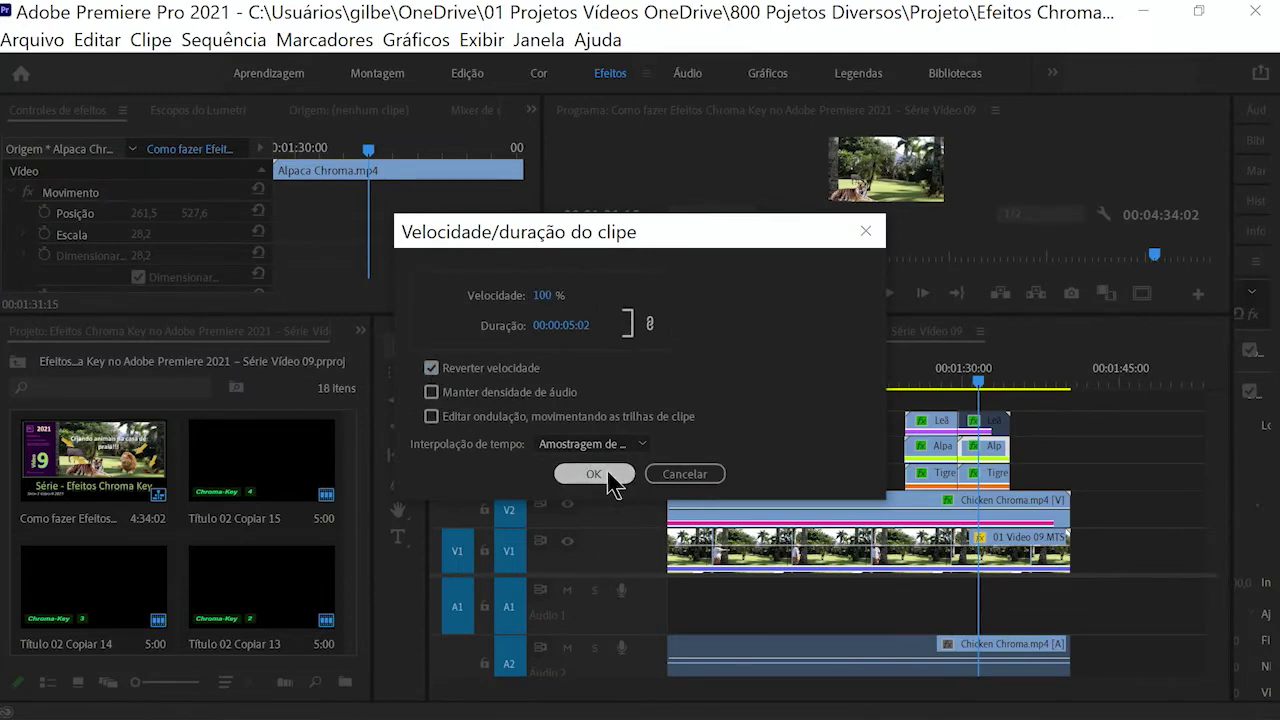
Open the tiger copy's clip options, then close them without changes.
left_click(990, 474)
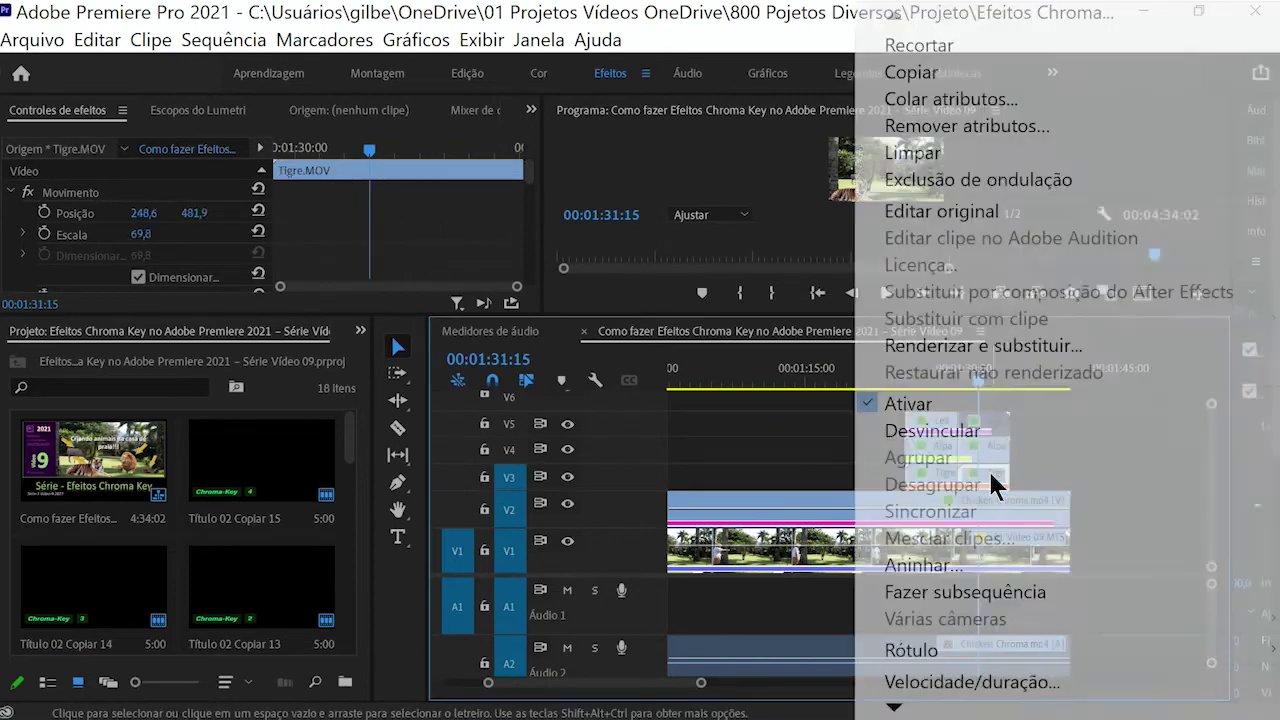
right_click(990, 474)
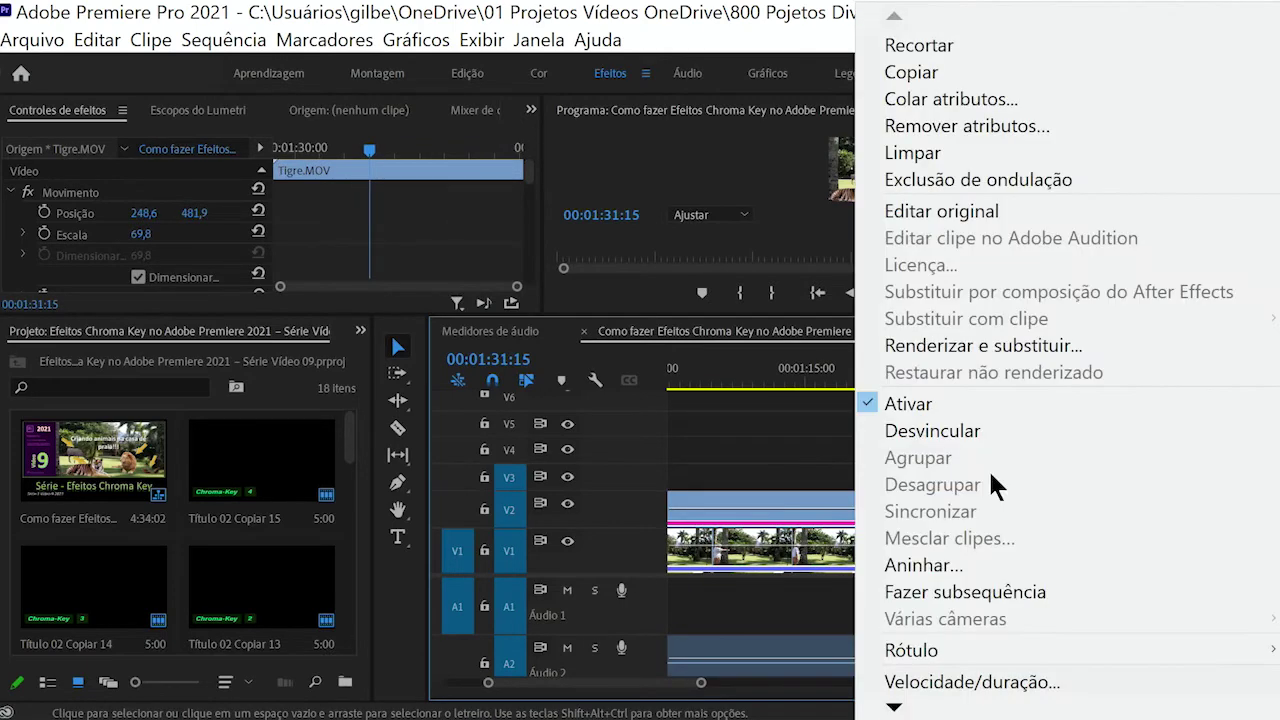
left_click(862, 385)
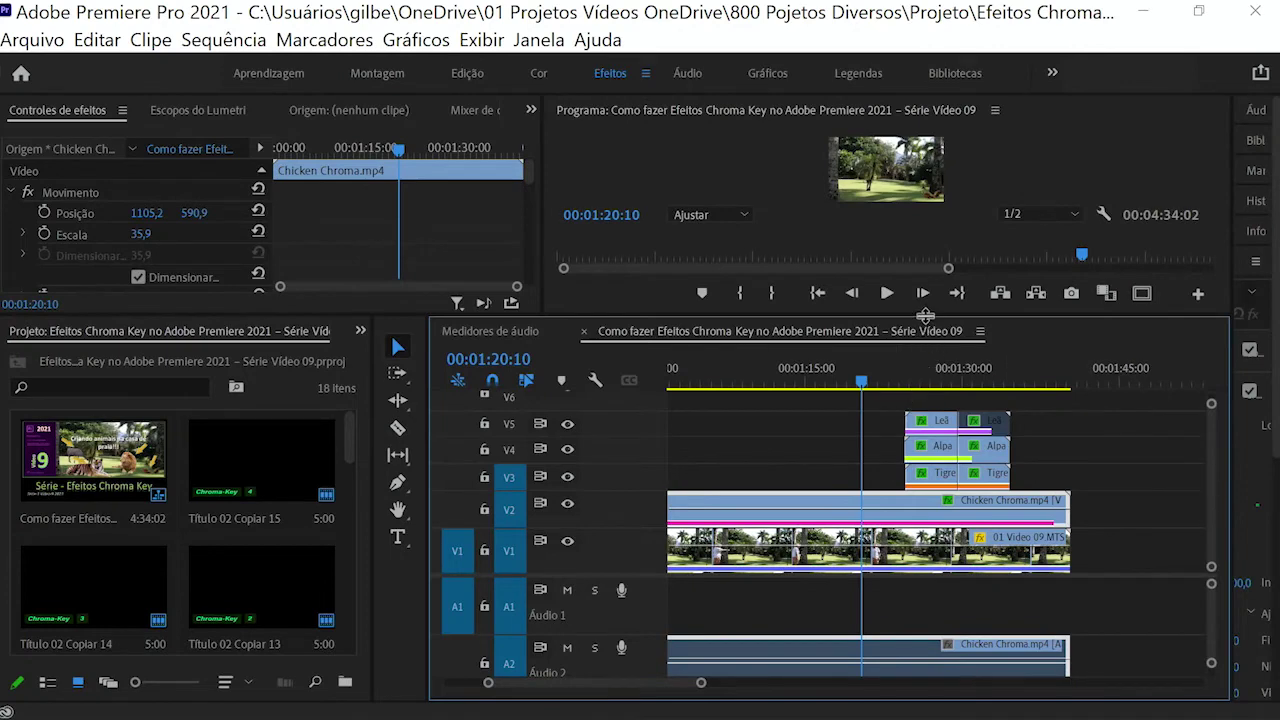
Select the stacked V3–V5 animal copies at -100% and preview the garden composite full screen.
left_click_drag(925, 316, 925, 277)
mouse_move(893, 374)
left_mouse_down()
mouse_move(906, 422)
mouse_move(1008, 468)
left_mouse_up()
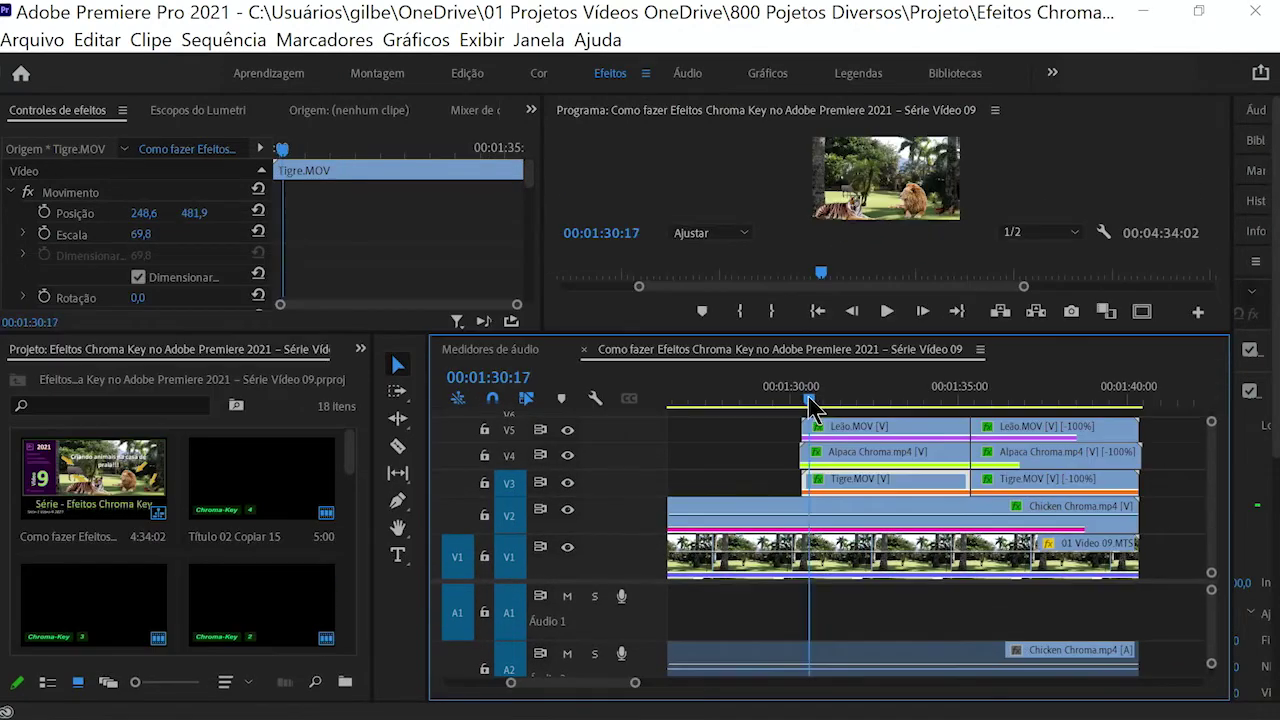
left_click_drag(810, 405, 818, 405)
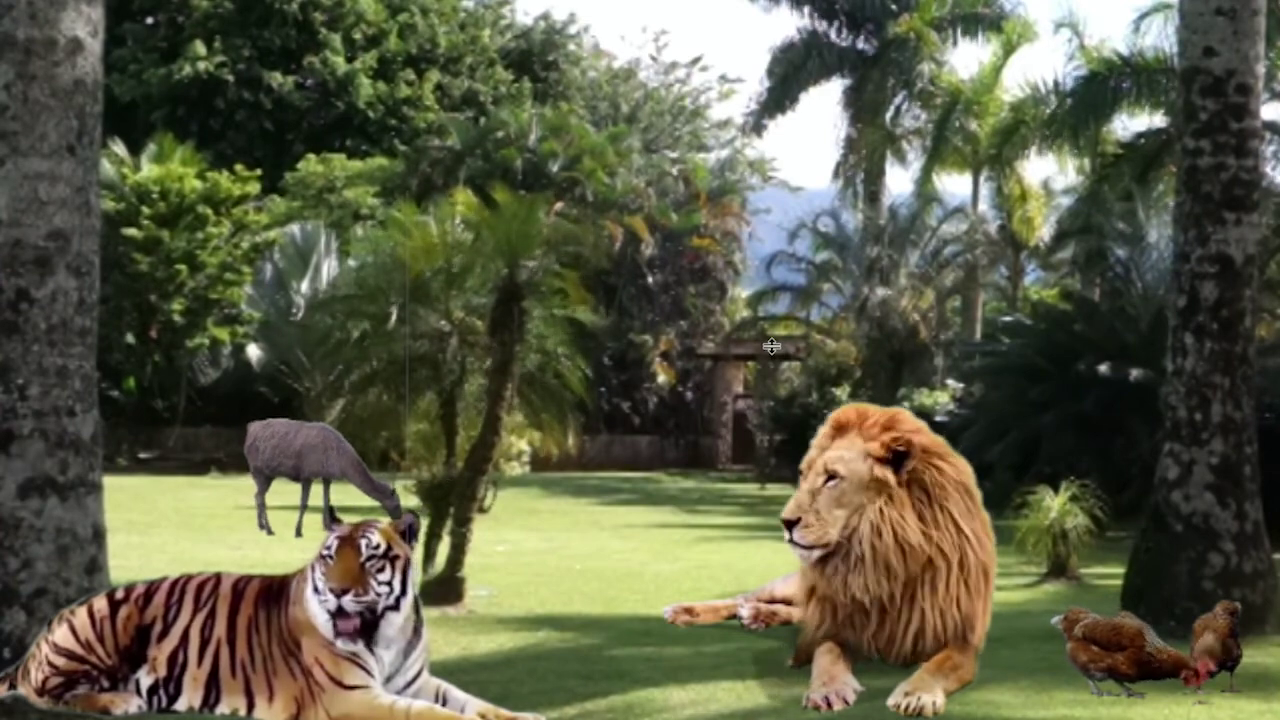
key("Escape")
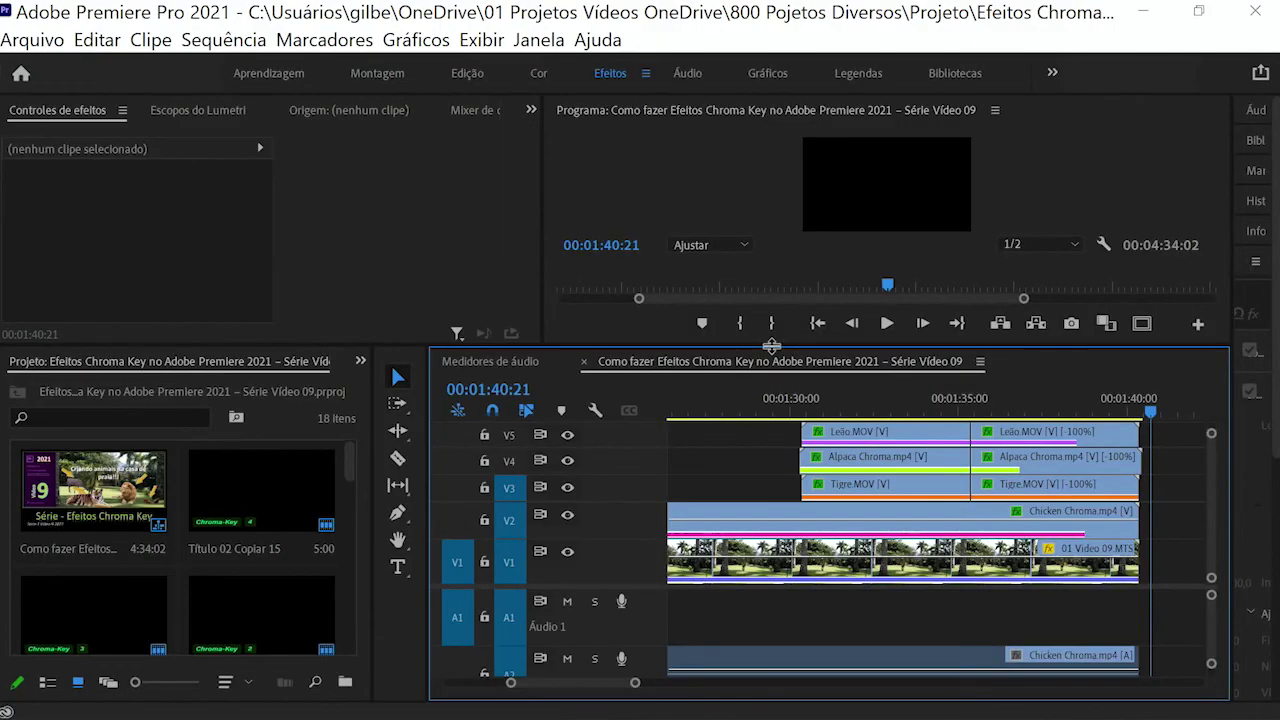